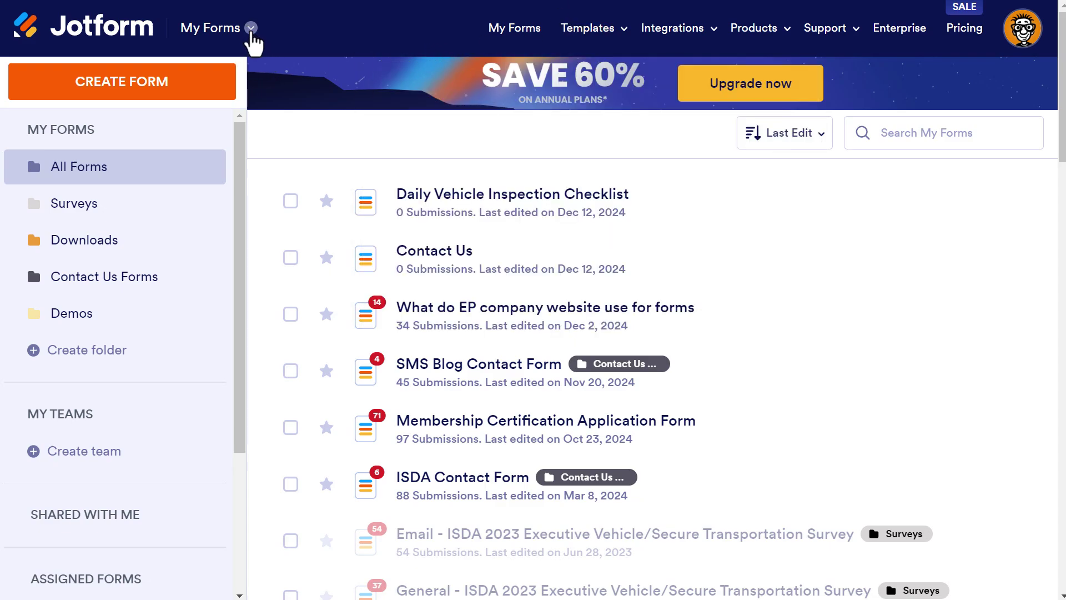
- Go to My Apps and start creating a new app from a template
{"action": "left_click", "coordinate": [251, 29]}
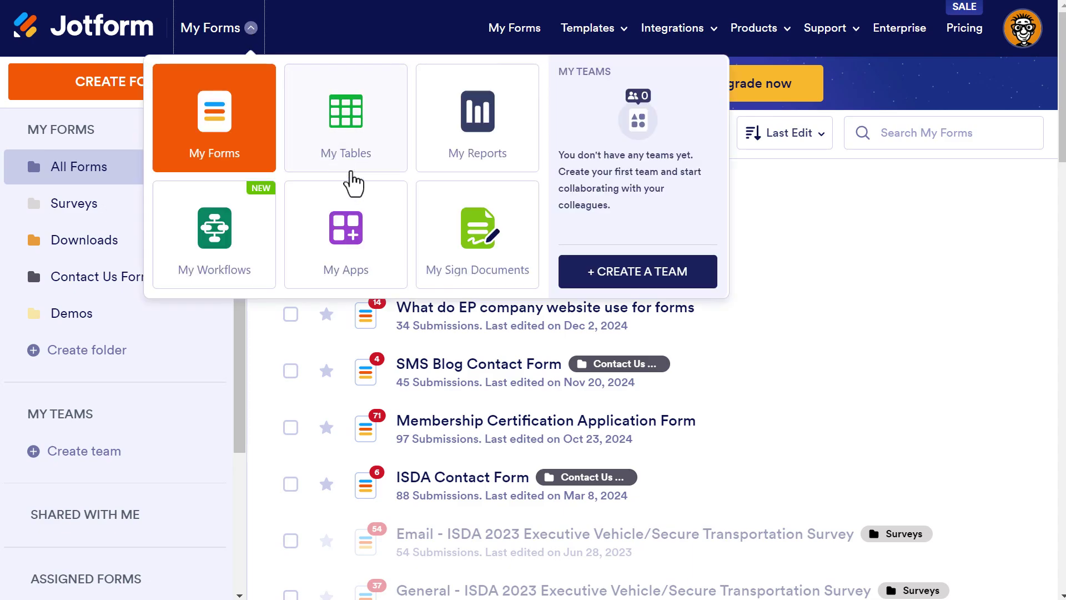
{"action": "left_click", "coordinate": [363, 222]}
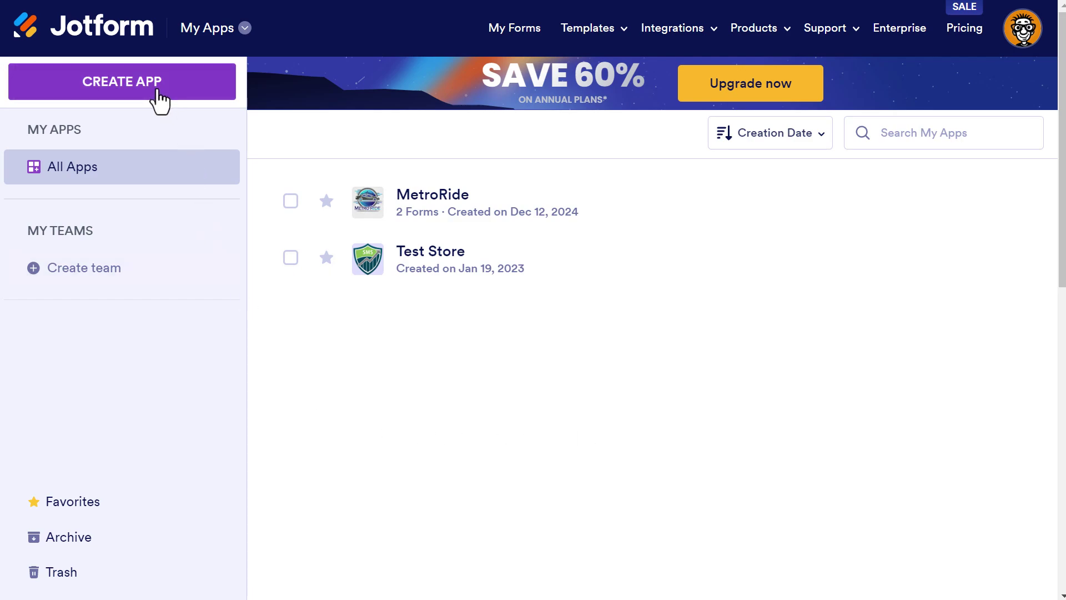
{"action": "left_click", "coordinate": [158, 99]}
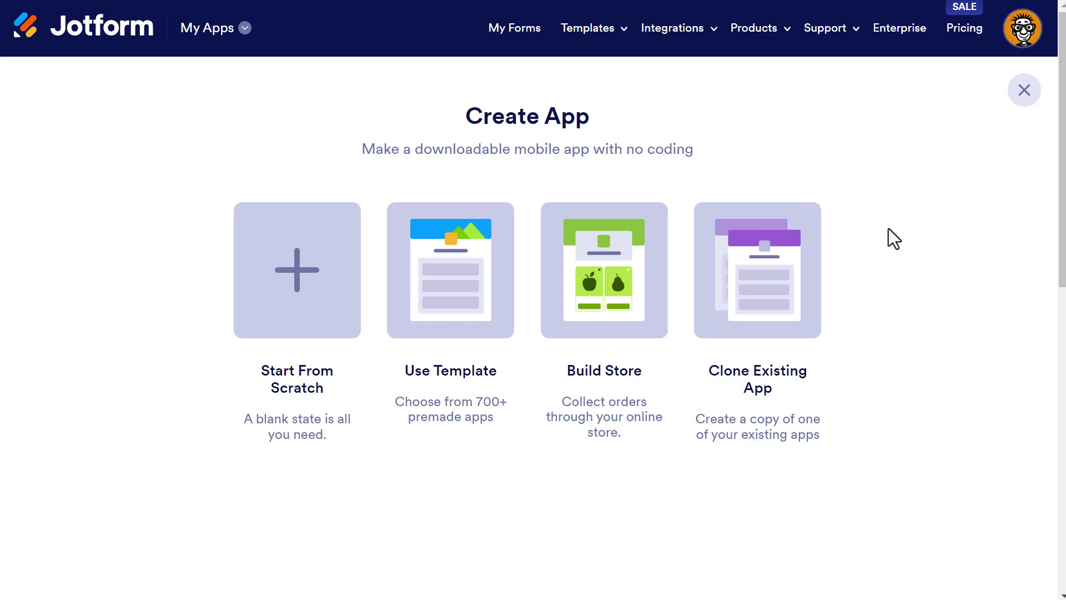
{"action": "left_click", "coordinate": [445, 265]}
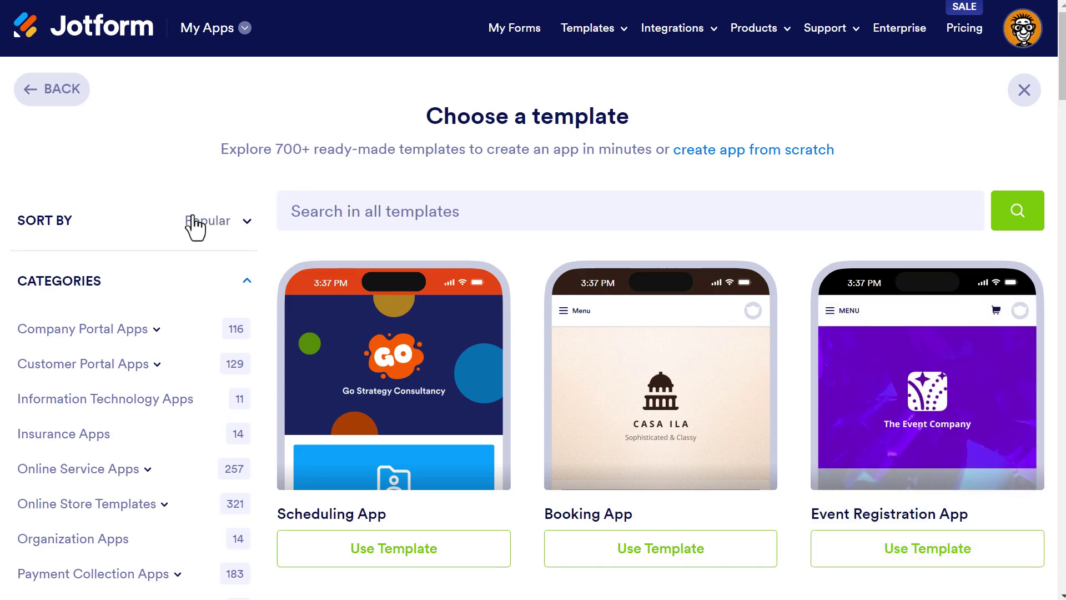
- Search the app template library for "service"
{"action": "left_click", "coordinate": [378, 201]}
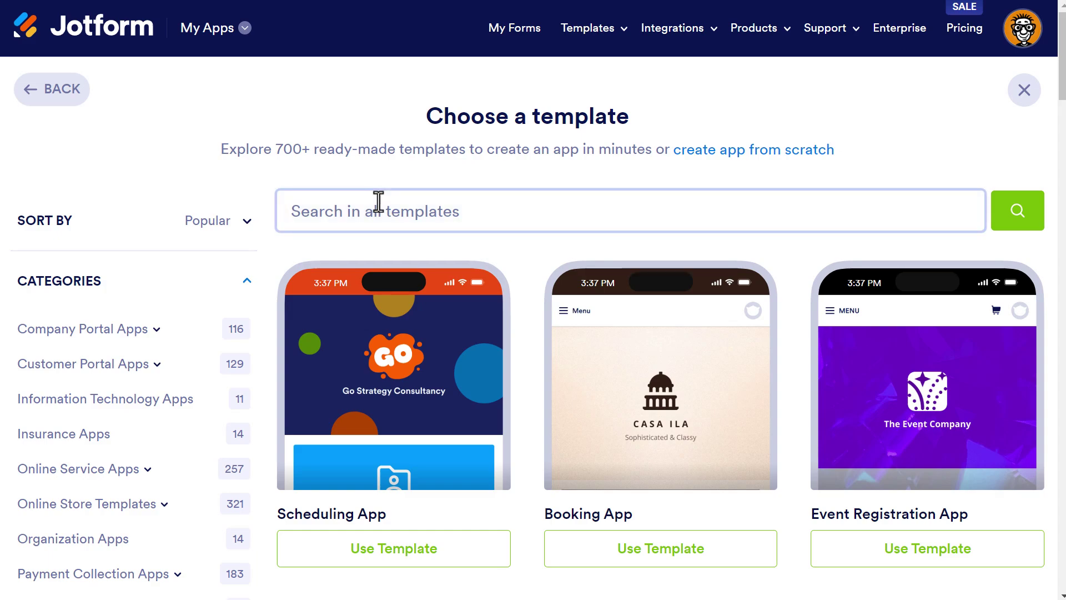
{"action": "type", "text": "s"}
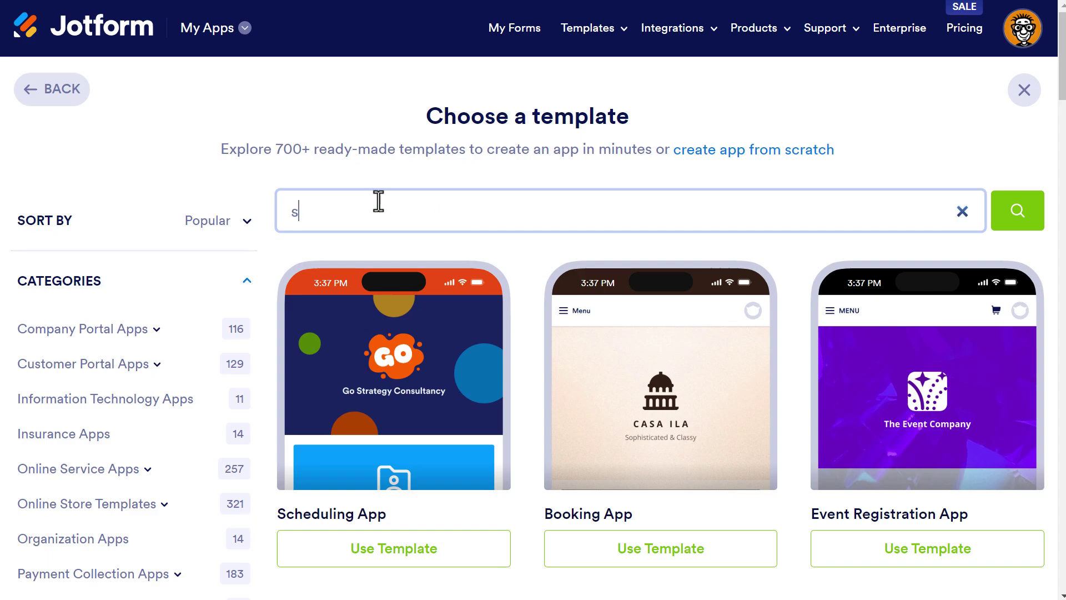
{"action": "type", "text": "ervice"}
{"action": "key", "text": "Return"}
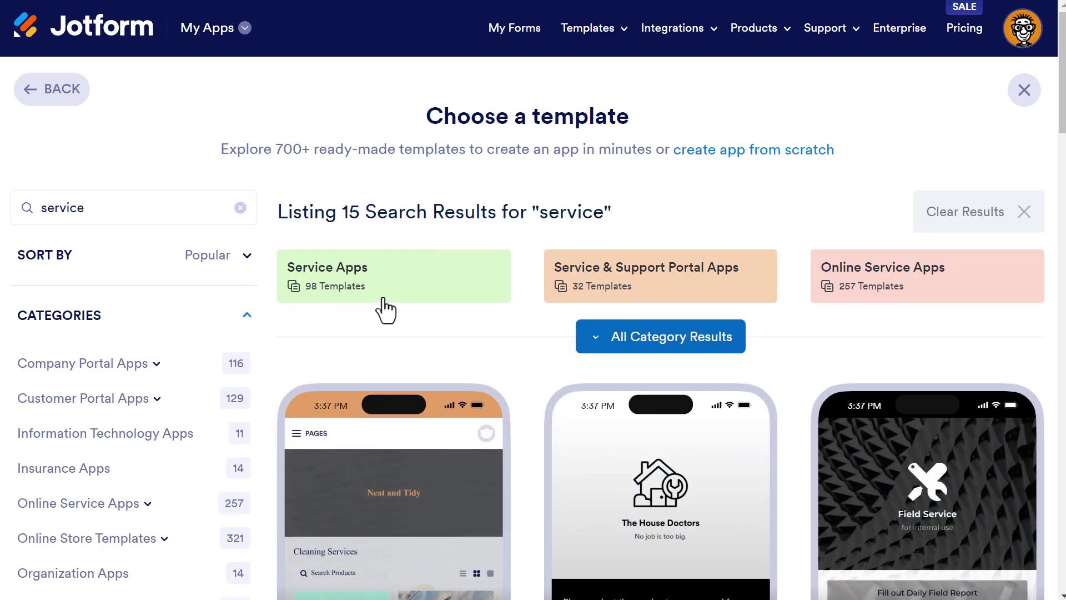
- Browse the service templates and create an app from the Pet Care Service App template
{"action": "scroll", "coordinate": [400, 300], "scroll_direction": "down", "scroll_amount": 5}
{"action": "scroll", "coordinate": [409, 274], "scroll_direction": "down", "scroll_amount": 5}
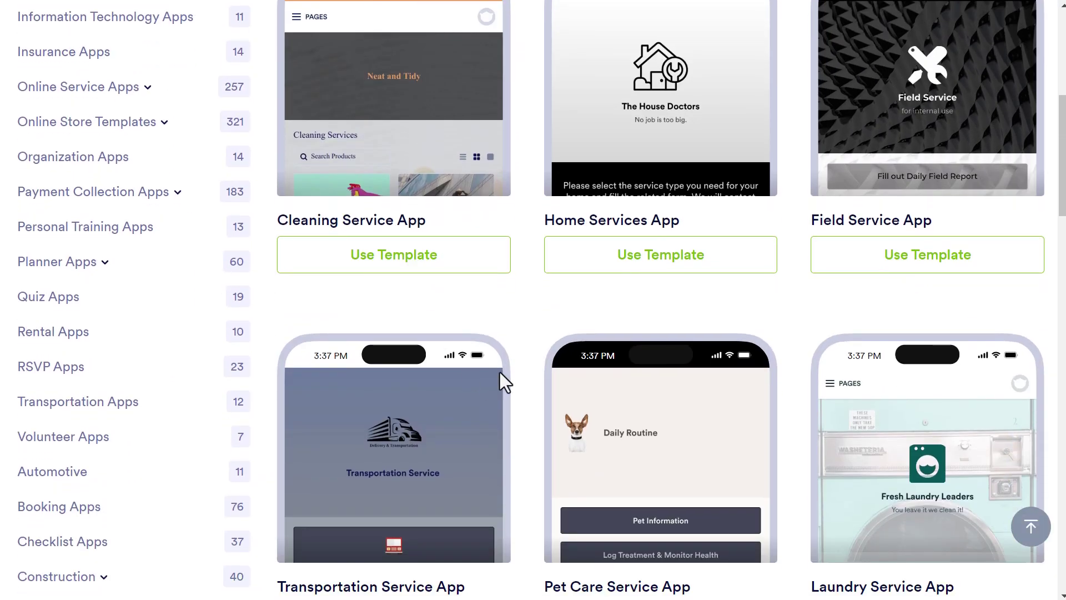
{"action": "scroll", "coordinate": [522, 292], "scroll_direction": "up", "scroll_amount": 10}
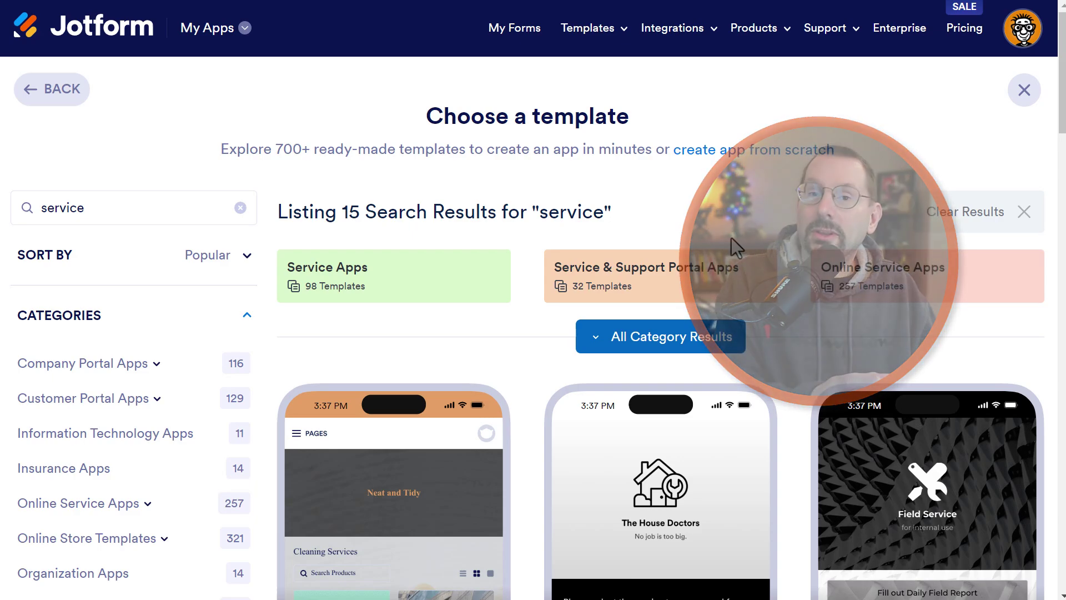
{"action": "scroll", "coordinate": [792, 154], "scroll_direction": "down", "scroll_amount": 5}
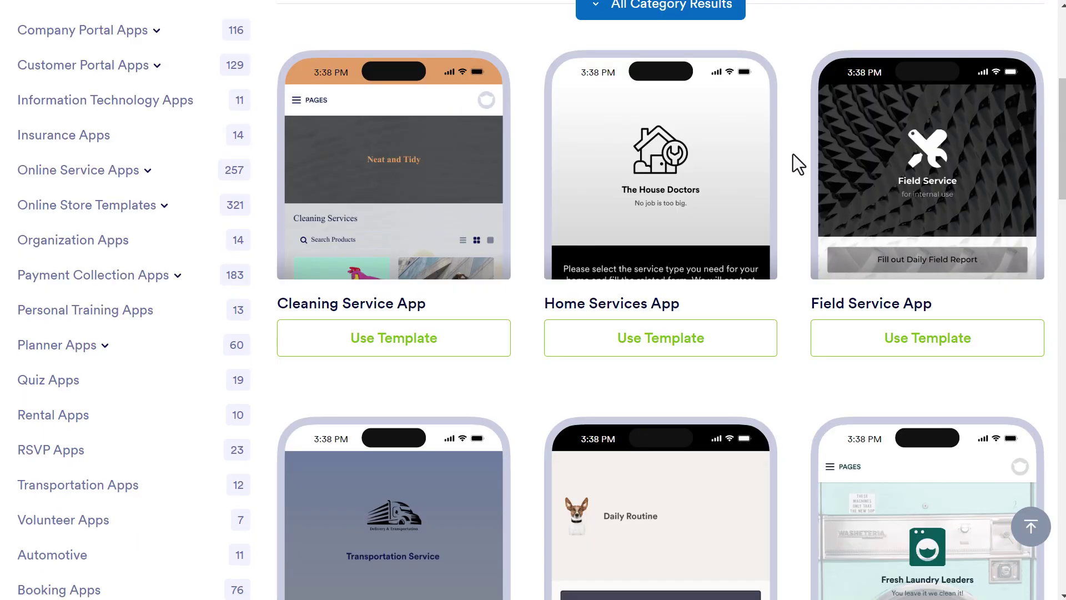
{"action": "scroll", "coordinate": [792, 154], "scroll_direction": "down", "scroll_amount": 5}
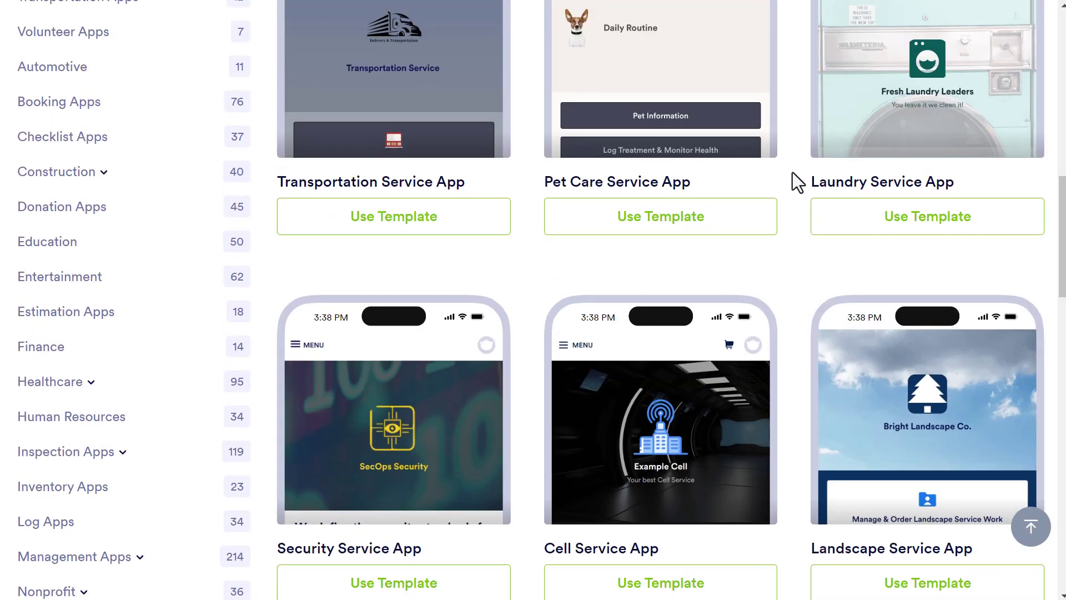
{"action": "mouse_move", "coordinate": [677, 222]}
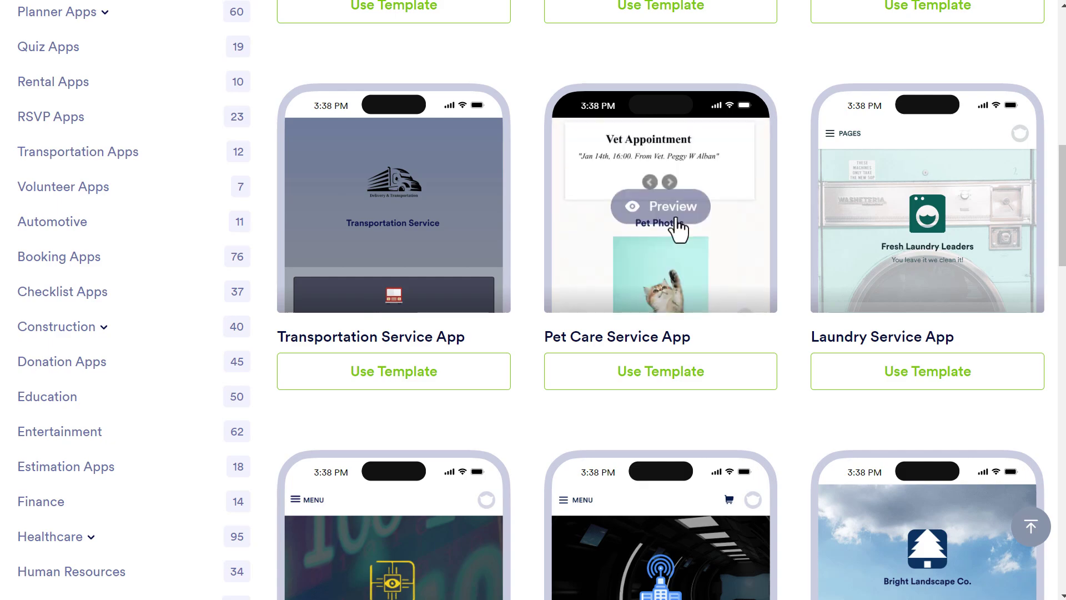
{"action": "left_click", "coordinate": [684, 375]}
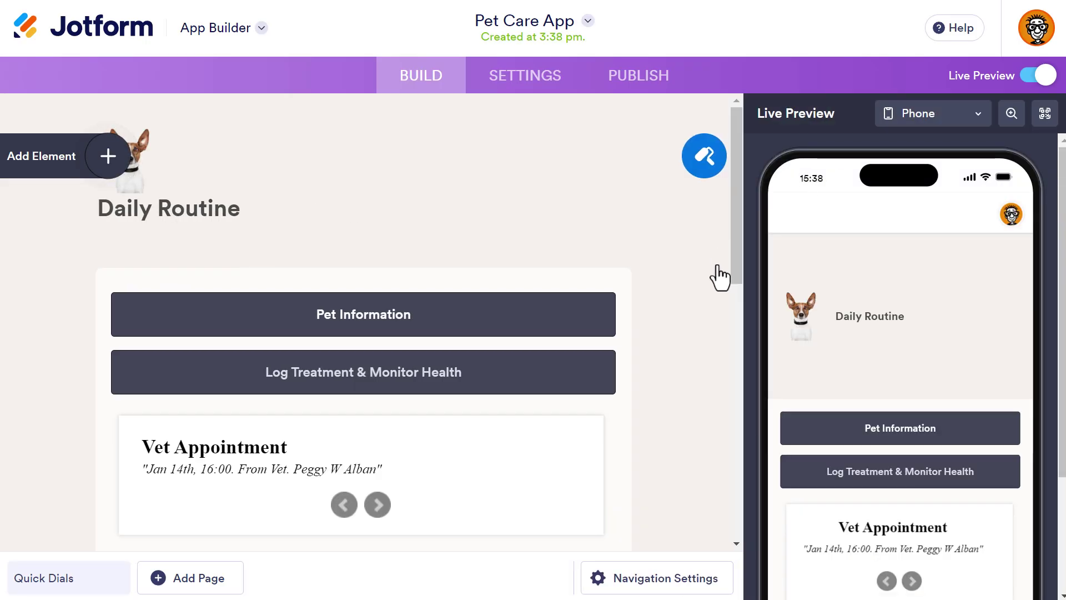
- Inspect the Pet Information and Log Treatment & Monitor Health elements of the Pet Care App
{"action": "scroll", "coordinate": [708, 283], "scroll_direction": "down", "scroll_amount": 2}
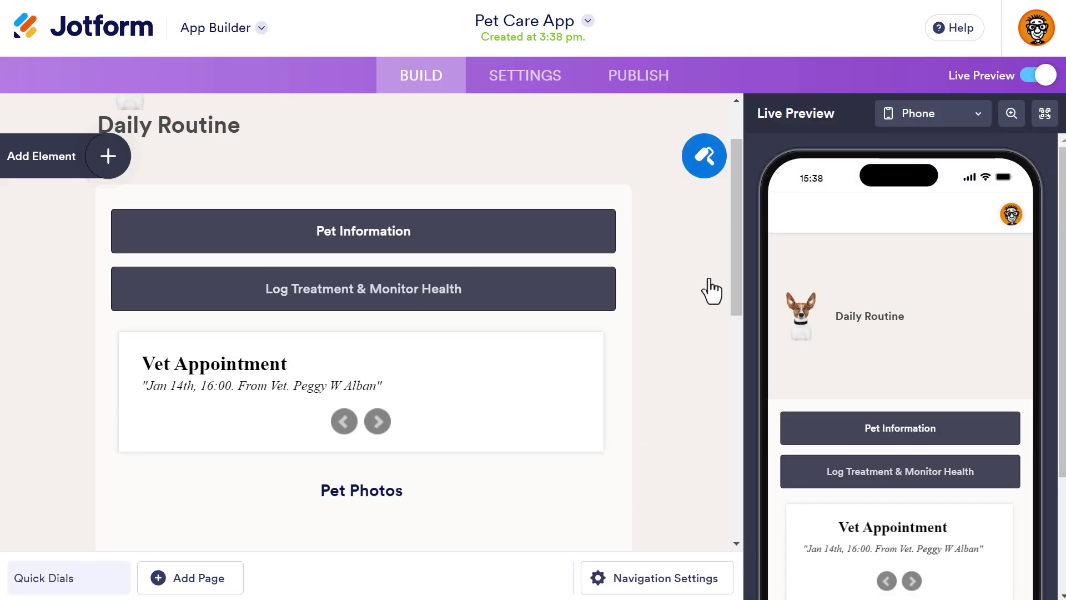
{"action": "left_click", "coordinate": [381, 233]}
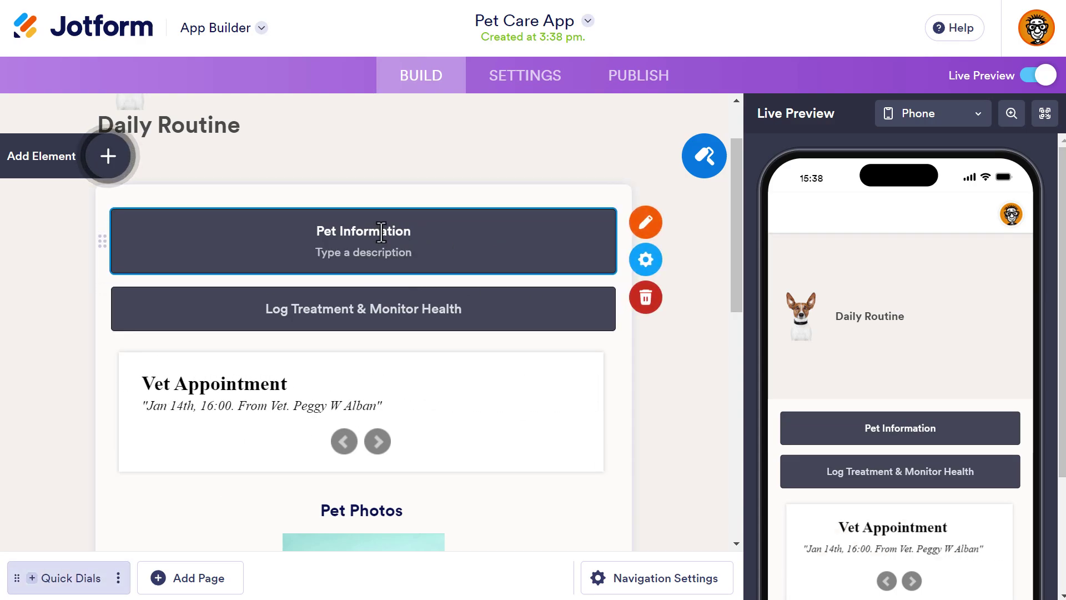
{"action": "left_click", "coordinate": [383, 307]}
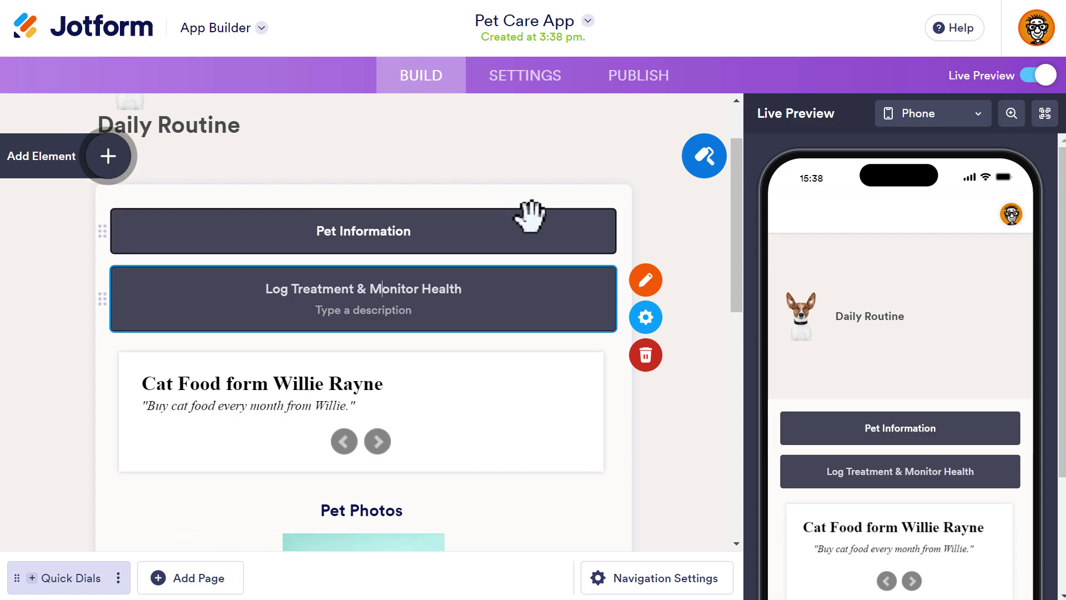
{"action": "left_click", "coordinate": [512, 223]}
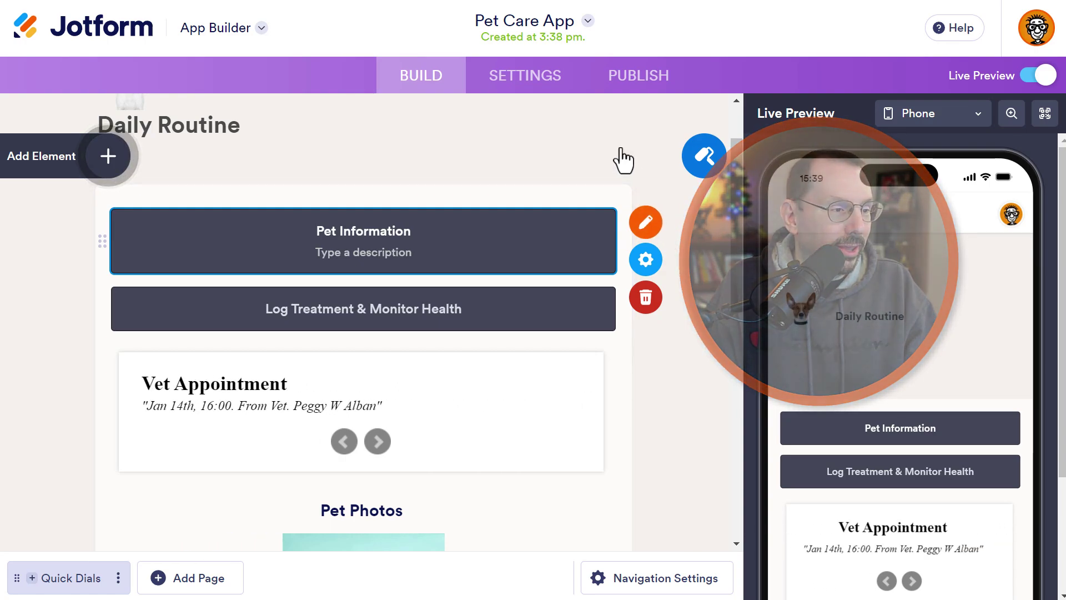
- Open the existing MetroRide app in the App Builder and bring its home page elements into view
{"action": "left_click", "coordinate": [236, 29]}
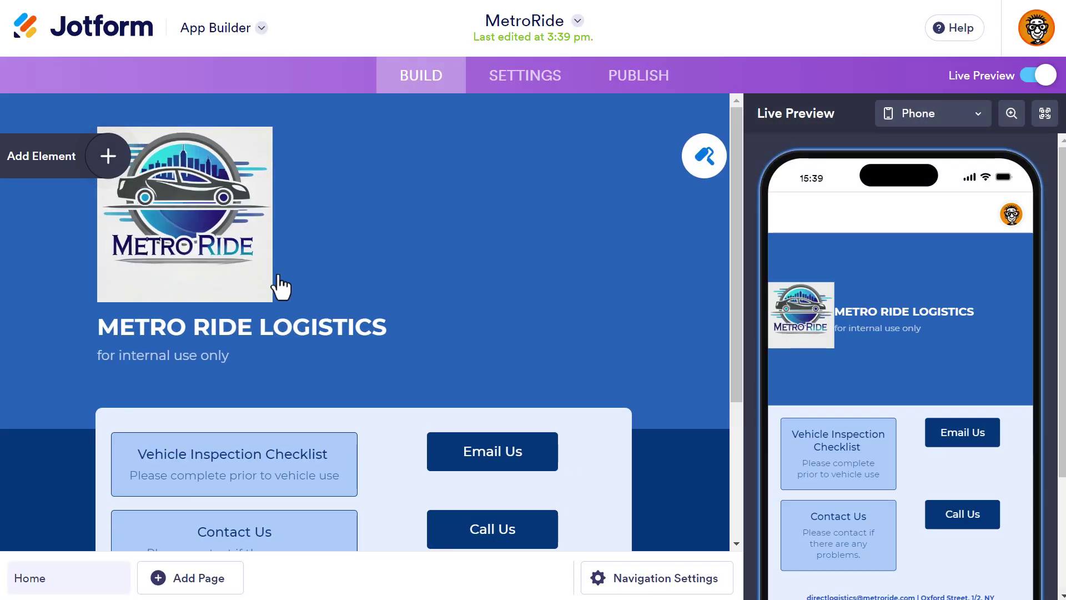
{"action": "scroll", "coordinate": [545, 238], "scroll_direction": "down", "scroll_amount": 2}
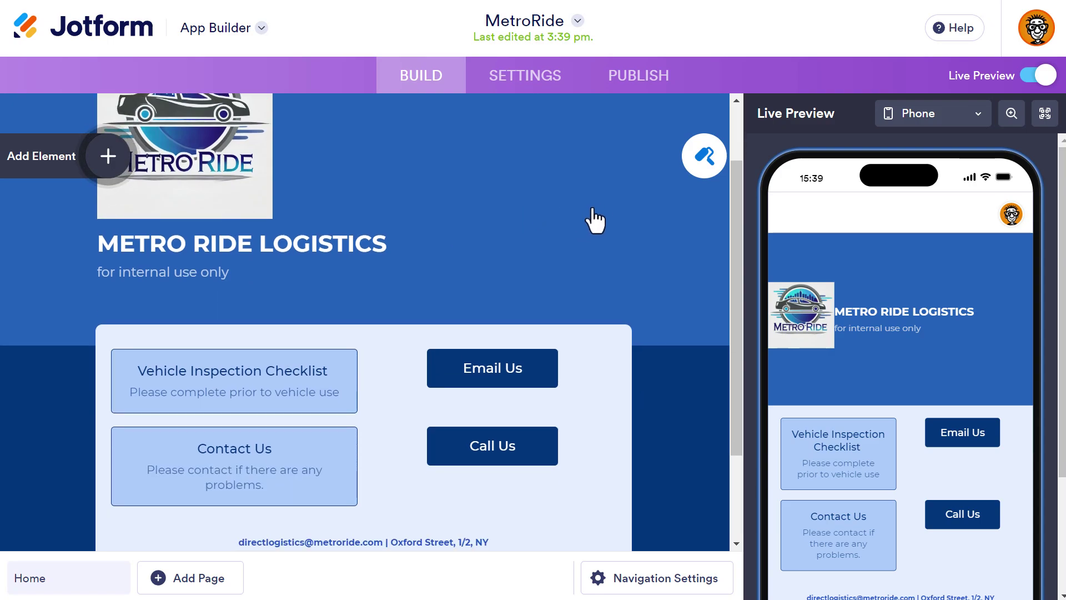
{"action": "scroll", "coordinate": [595, 221], "scroll_direction": "down", "scroll_amount": 2}
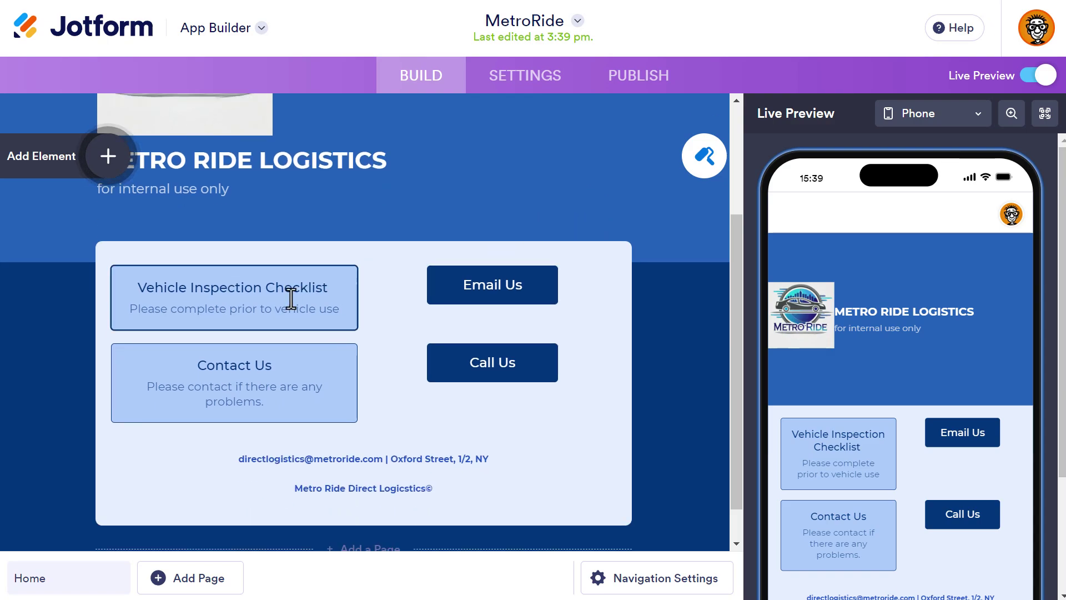
- Inspect the Contact Us and Vehicle Inspection Checklist forms and the Email Us and Call Us buttons on the home page
{"action": "left_click", "coordinate": [270, 371]}
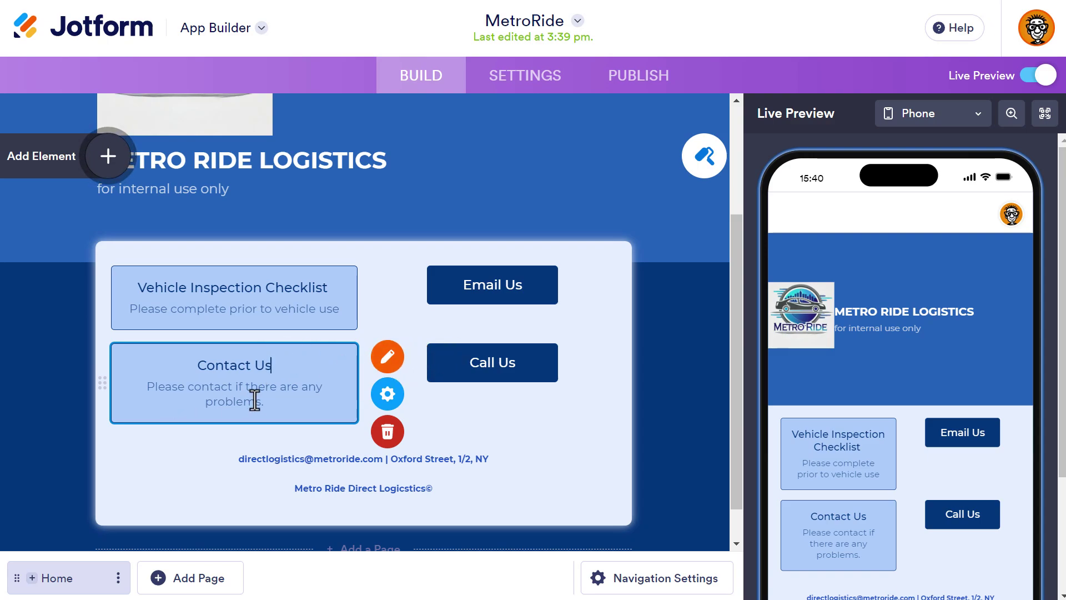
{"action": "left_click", "coordinate": [291, 286]}
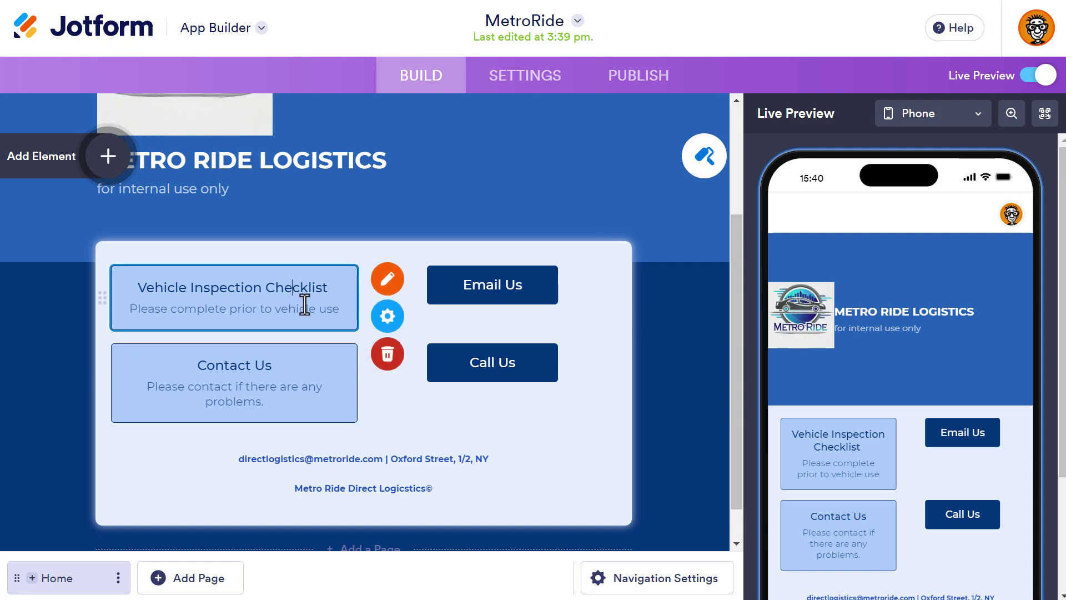
{"action": "left_click", "coordinate": [505, 282]}
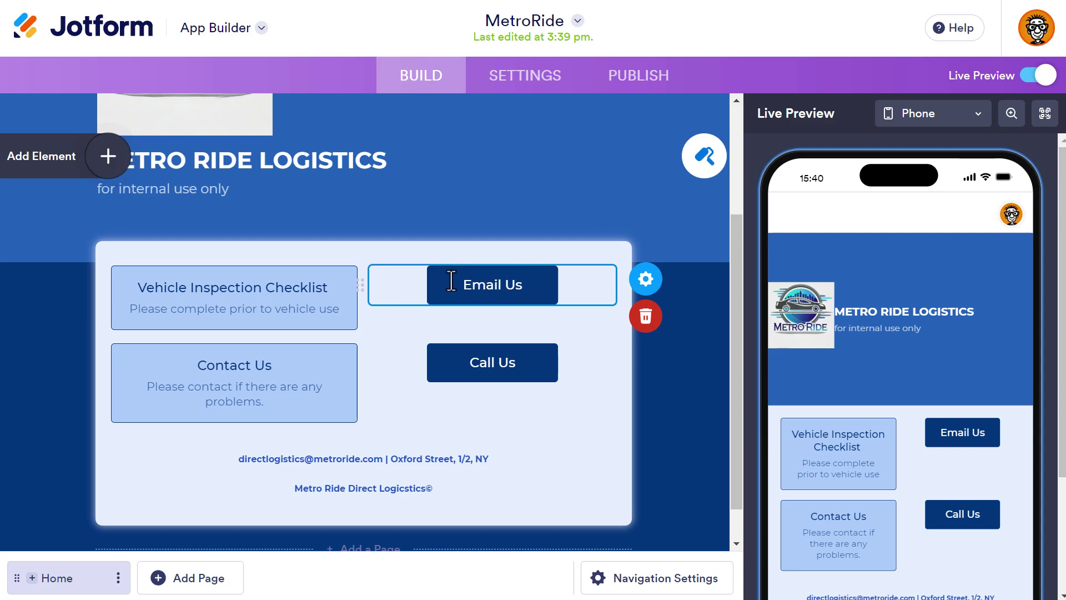
{"action": "left_click_drag", "start_coordinate": [451, 281], "coordinate": [530, 284]}
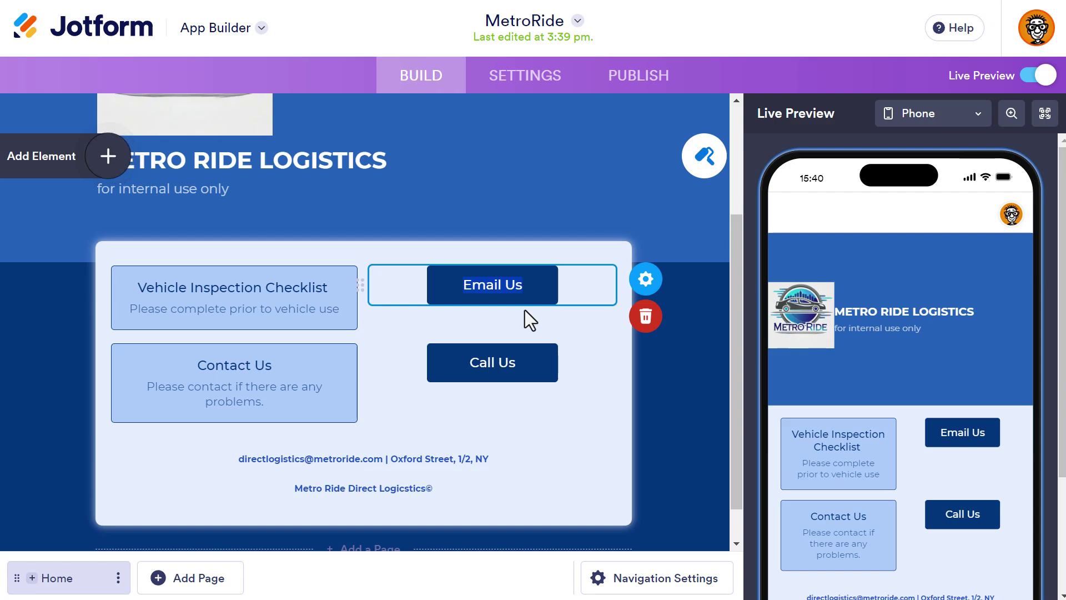
{"action": "left_click", "coordinate": [494, 363]}
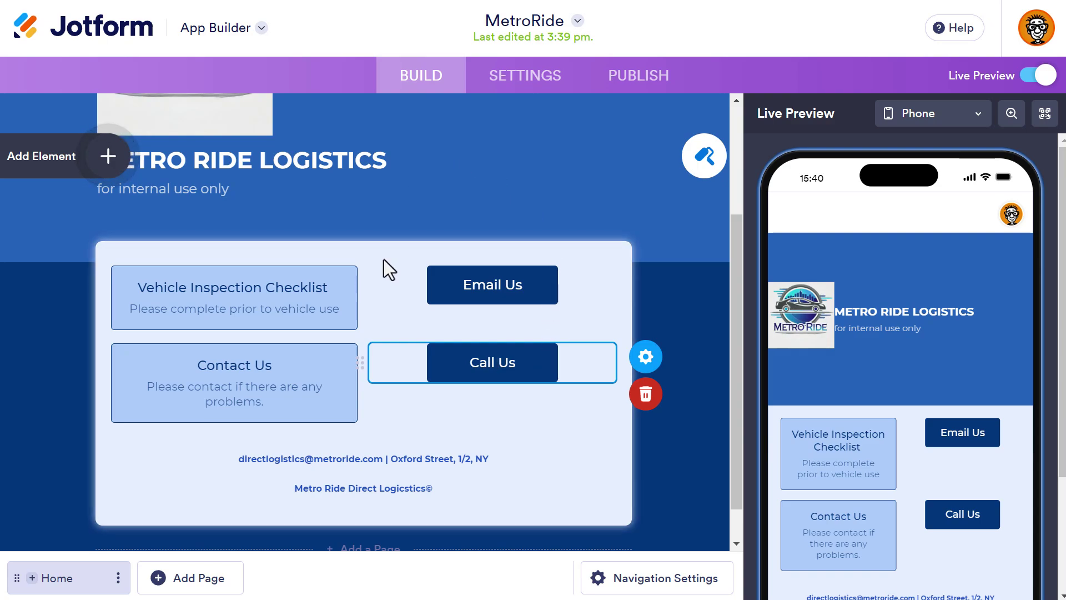
{"action": "scroll", "coordinate": [388, 269], "scroll_direction": "up", "scroll_amount": 3}
{"action": "scroll", "coordinate": [420, 326], "scroll_direction": "down", "scroll_amount": 2}
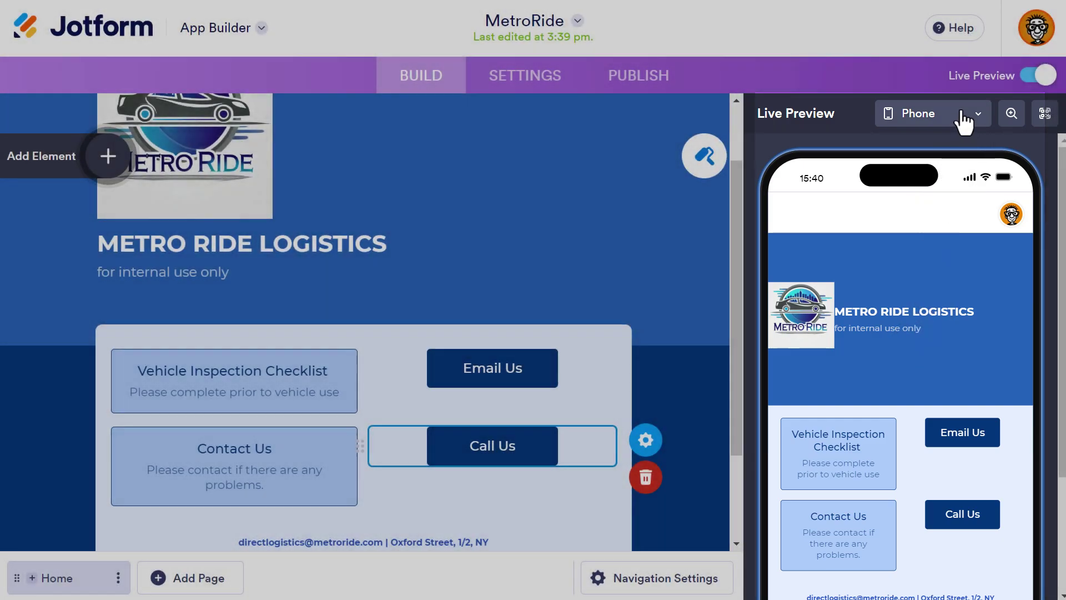
- Preview the MetroRide app in the tablet and desktop layouts, and return to the App Builder
{"action": "left_click", "coordinate": [963, 116]}
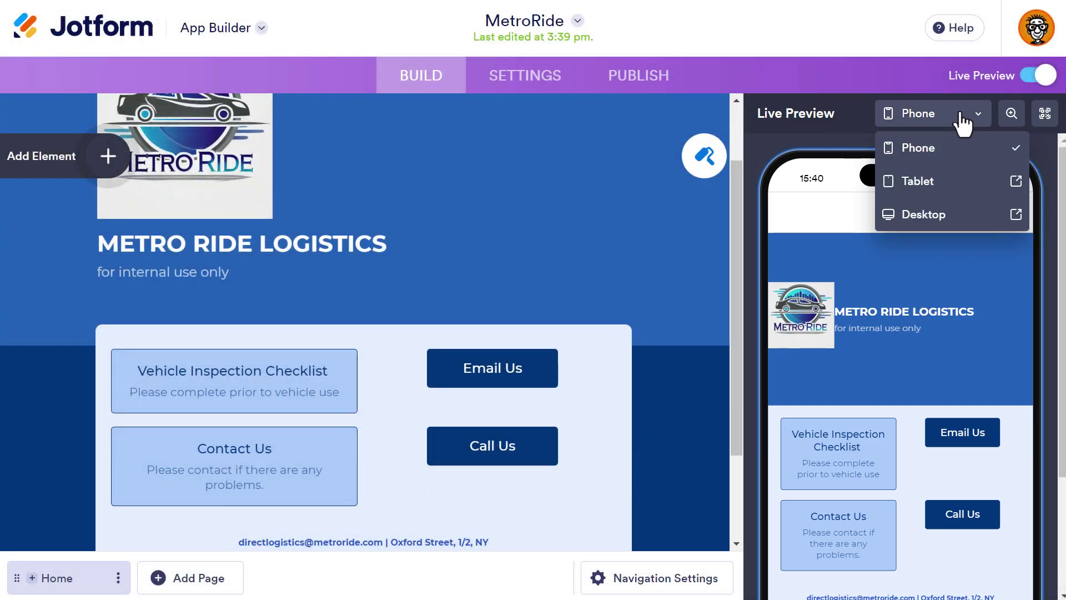
{"action": "left_click", "coordinate": [934, 188]}
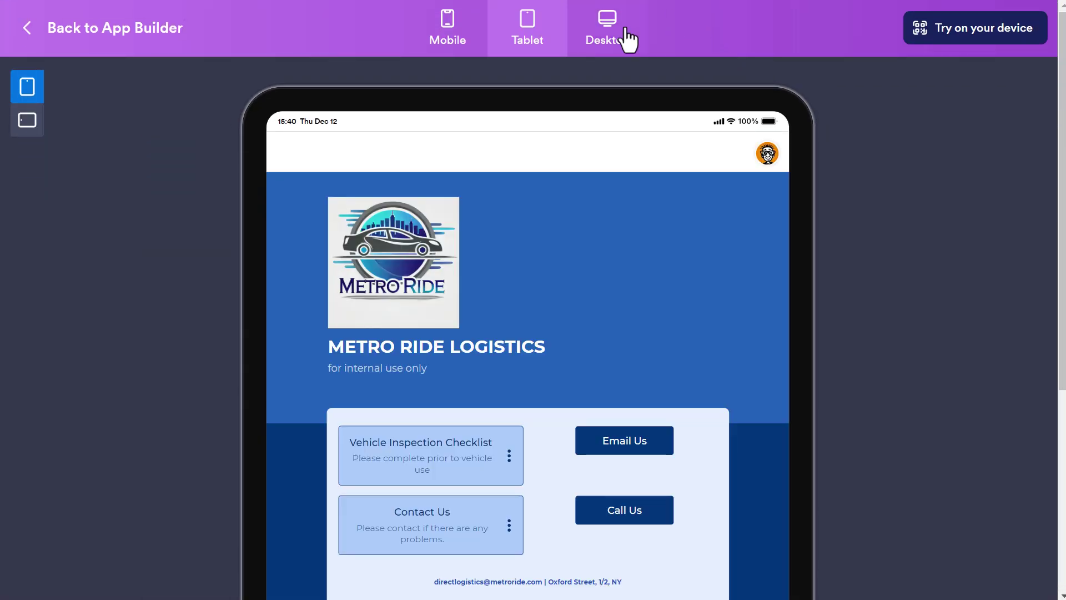
{"action": "left_click", "coordinate": [627, 39]}
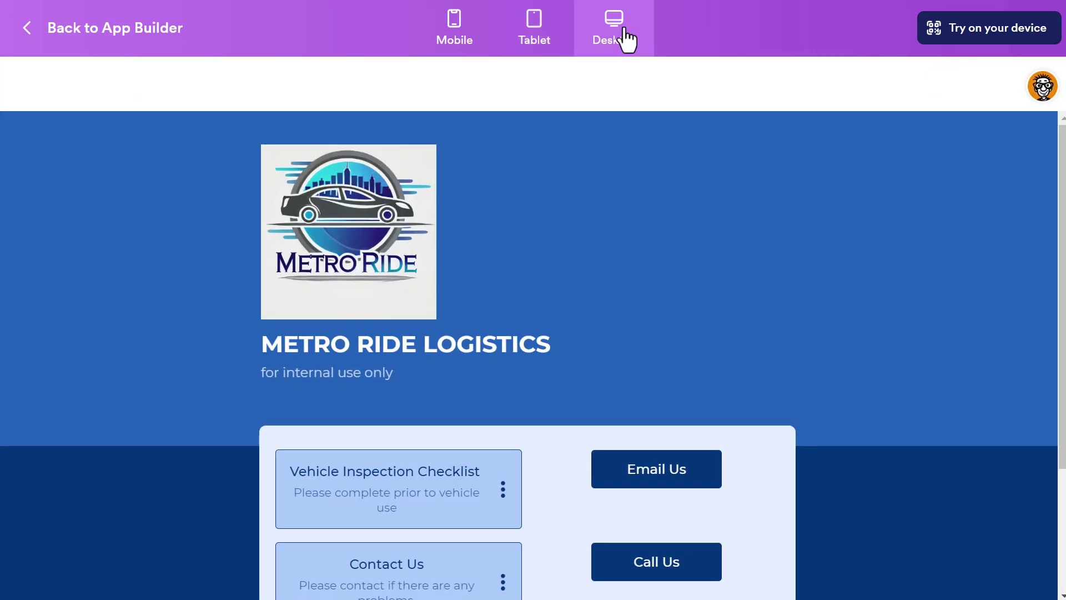
{"action": "left_click", "coordinate": [150, 44]}
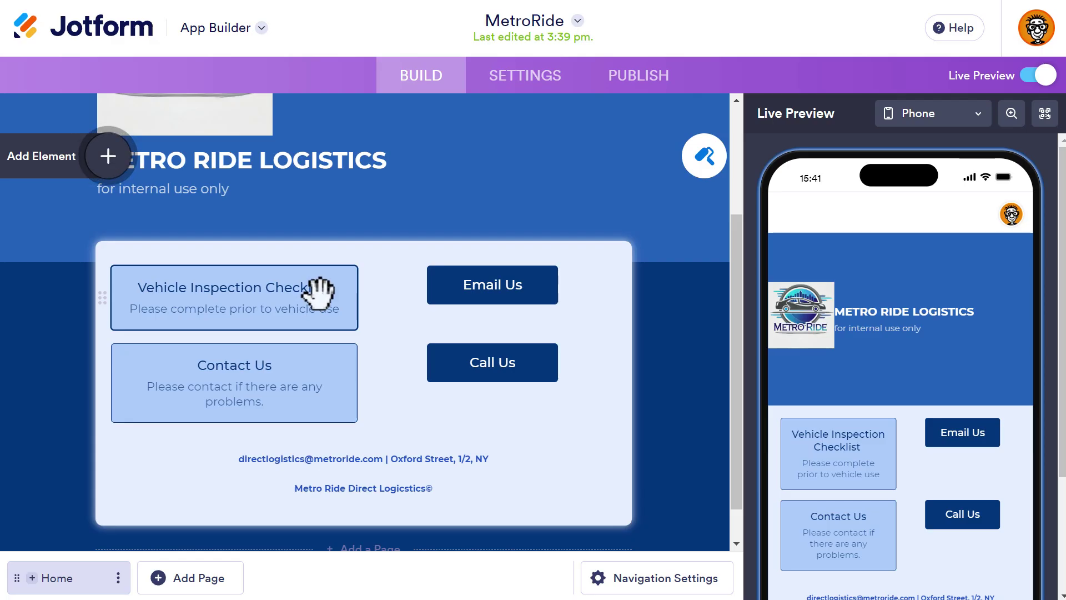
- Open the Vehicle Inspection Checklist form for editing and review its date, driver name and vehicle fields
{"action": "left_click", "coordinate": [320, 293]}
{"action": "left_click", "coordinate": [414, 289]}
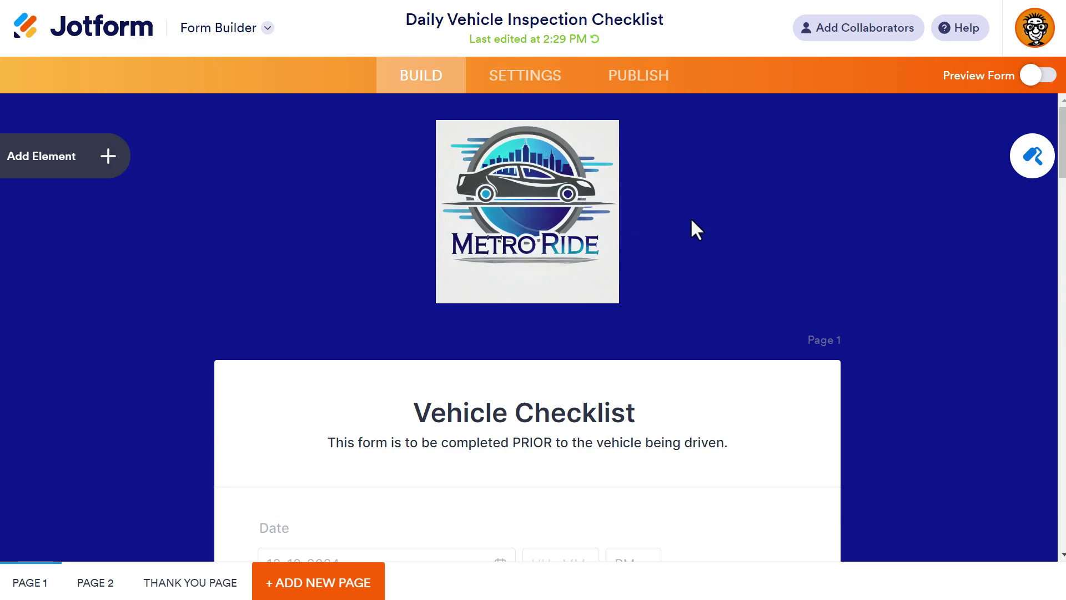
{"action": "scroll", "coordinate": [661, 228], "scroll_direction": "down", "scroll_amount": 2}
{"action": "scroll", "coordinate": [662, 230], "scroll_direction": "down", "scroll_amount": 4}
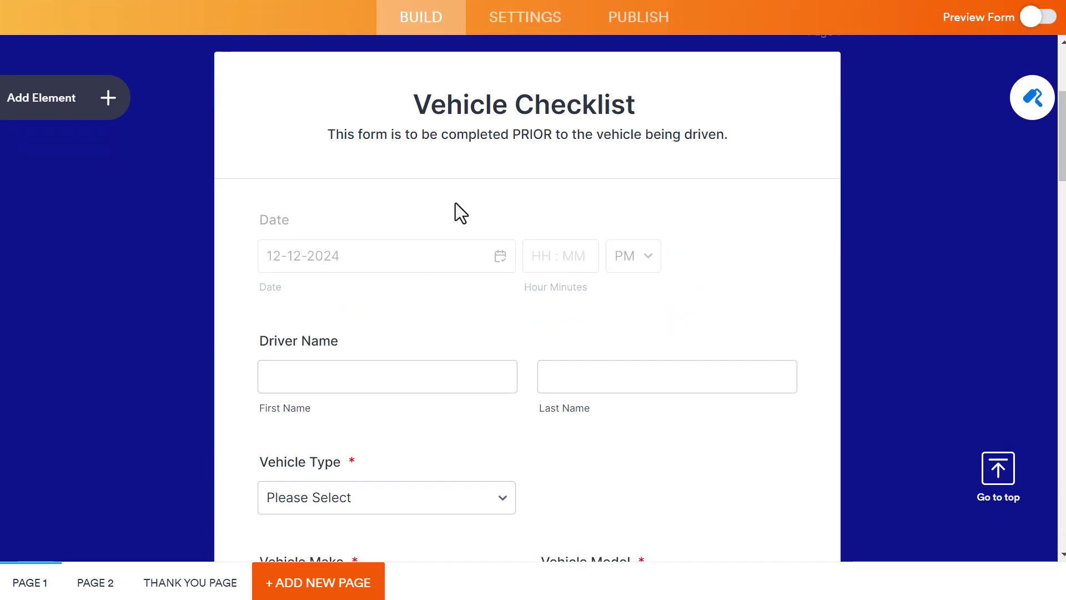
{"action": "scroll", "coordinate": [425, 262], "scroll_direction": "down", "scroll_amount": 2}
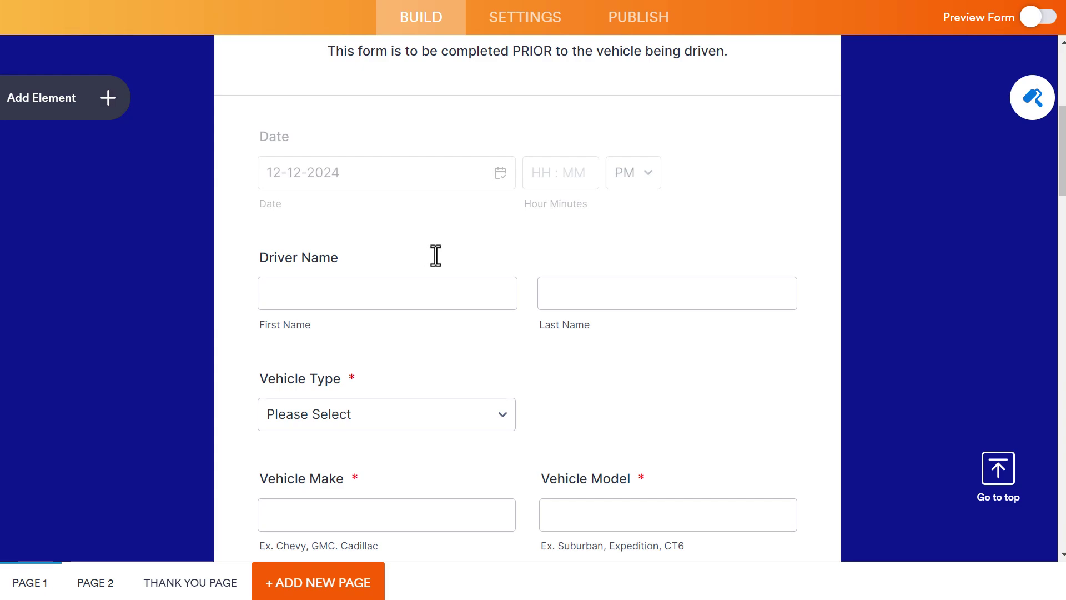
{"action": "scroll", "coordinate": [481, 243], "scroll_direction": "up", "scroll_amount": 2}
{"action": "scroll", "coordinate": [512, 247], "scroll_direction": "down", "scroll_amount": 2}
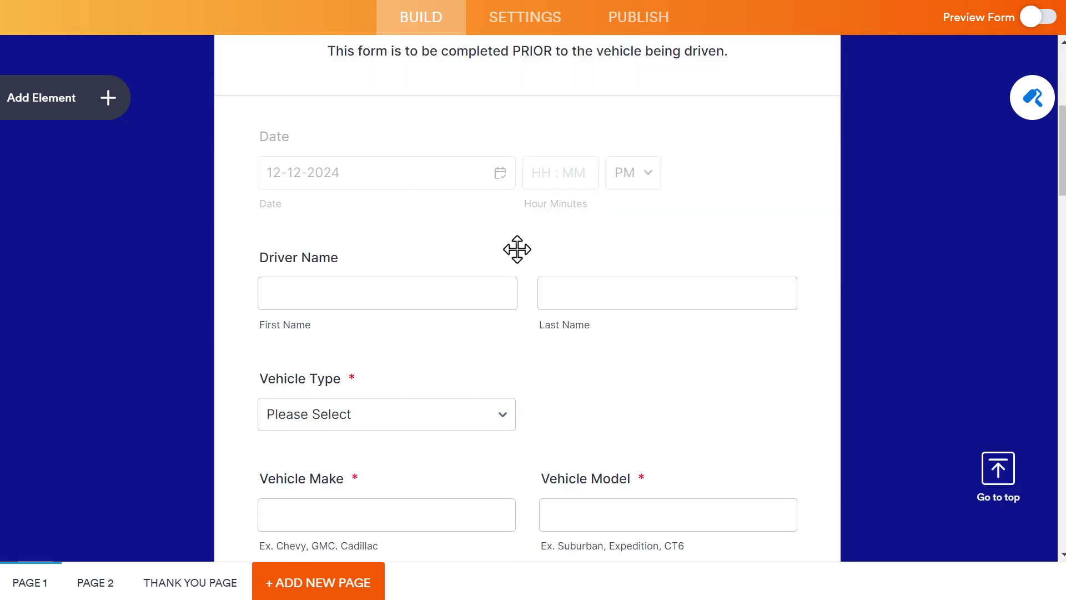
{"action": "scroll", "coordinate": [517, 249], "scroll_direction": "up", "scroll_amount": 2}
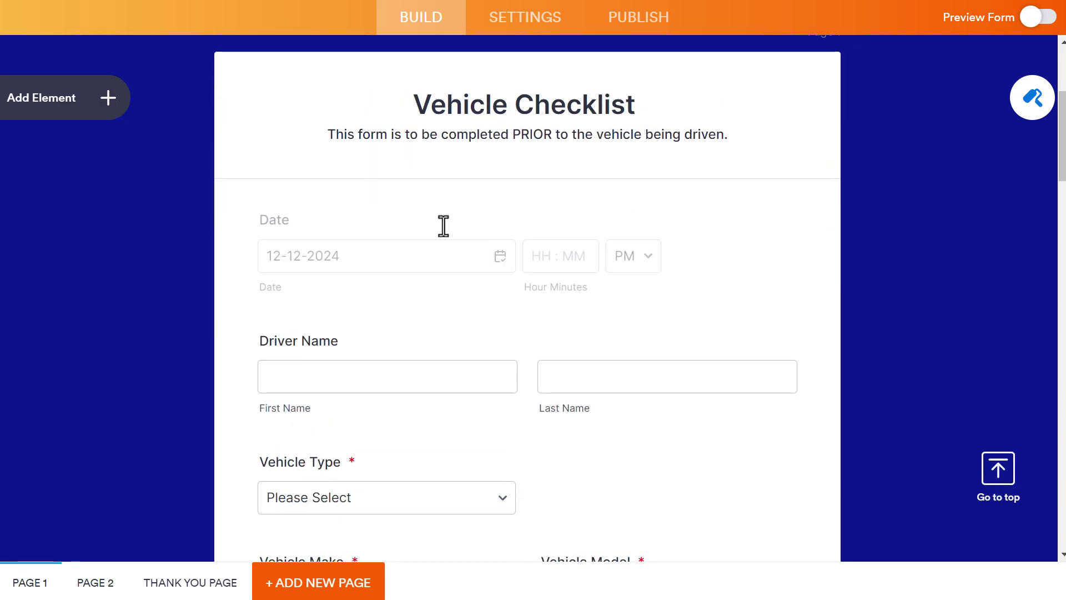
- Review page 1 of the Vehicle Checklist form, from the vehicle details through the condition questions, Equipment Checklist and Notes field
{"action": "scroll", "coordinate": [518, 232], "scroll_direction": "down", "scroll_amount": 3}
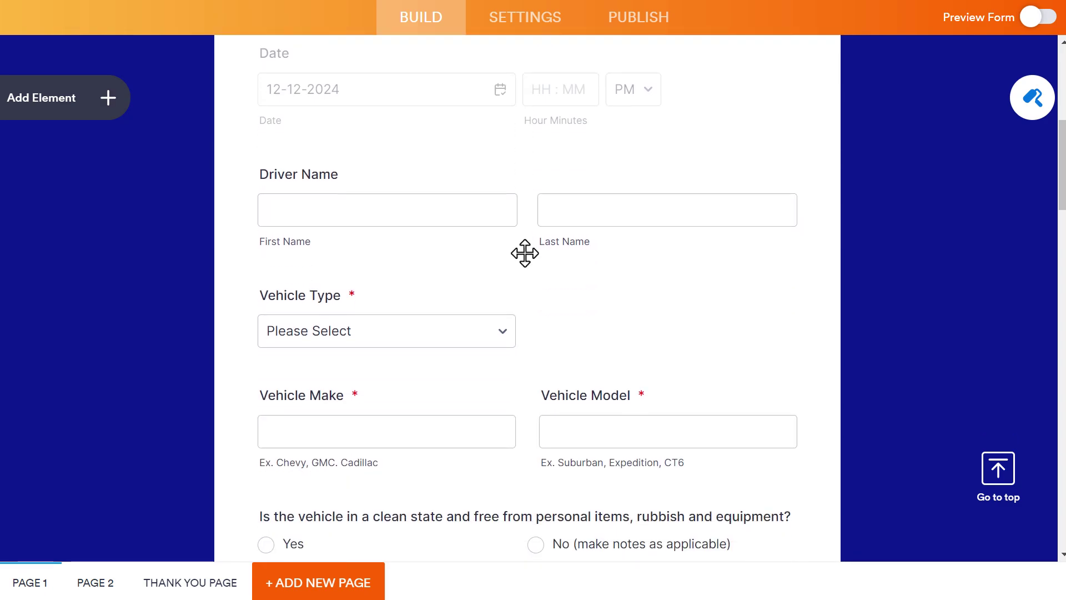
{"action": "scroll", "coordinate": [525, 253], "scroll_direction": "up", "scroll_amount": 4}
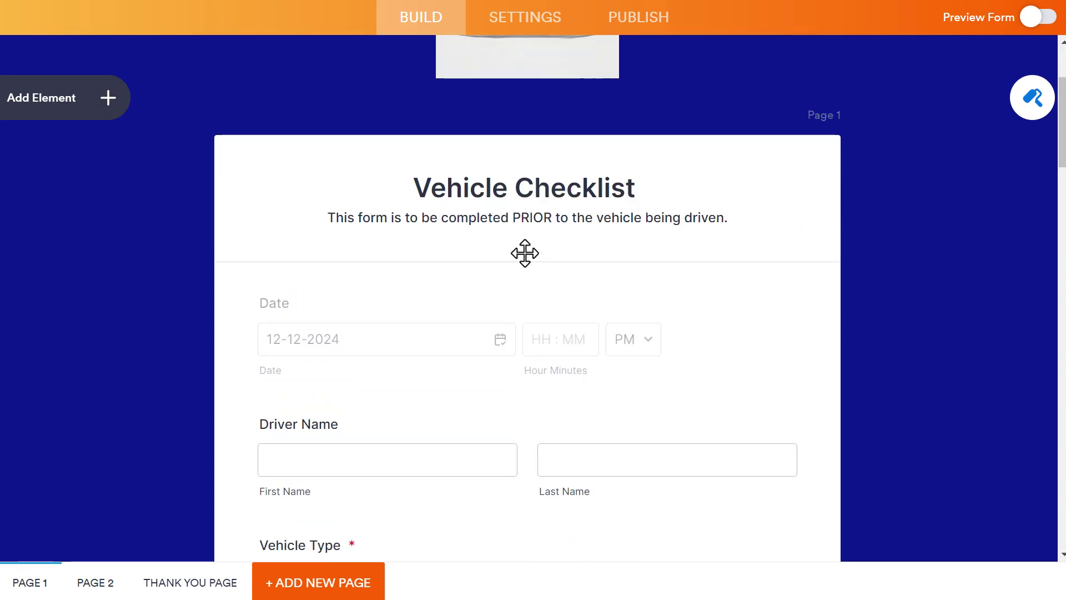
{"action": "scroll", "coordinate": [524, 253], "scroll_direction": "down", "scroll_amount": 4}
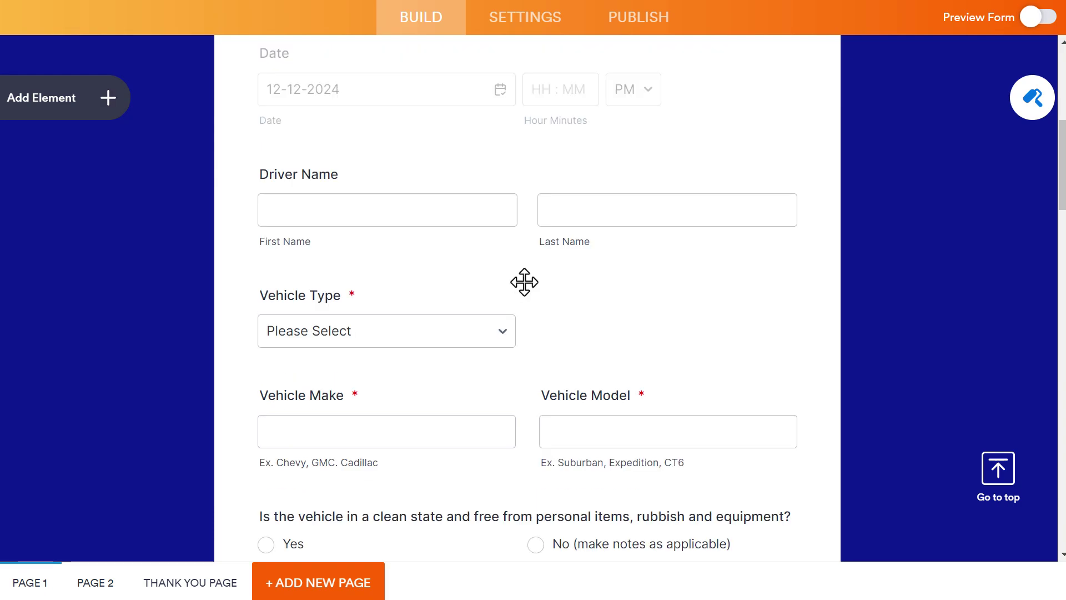
{"action": "scroll", "coordinate": [524, 282], "scroll_direction": "down", "scroll_amount": 2}
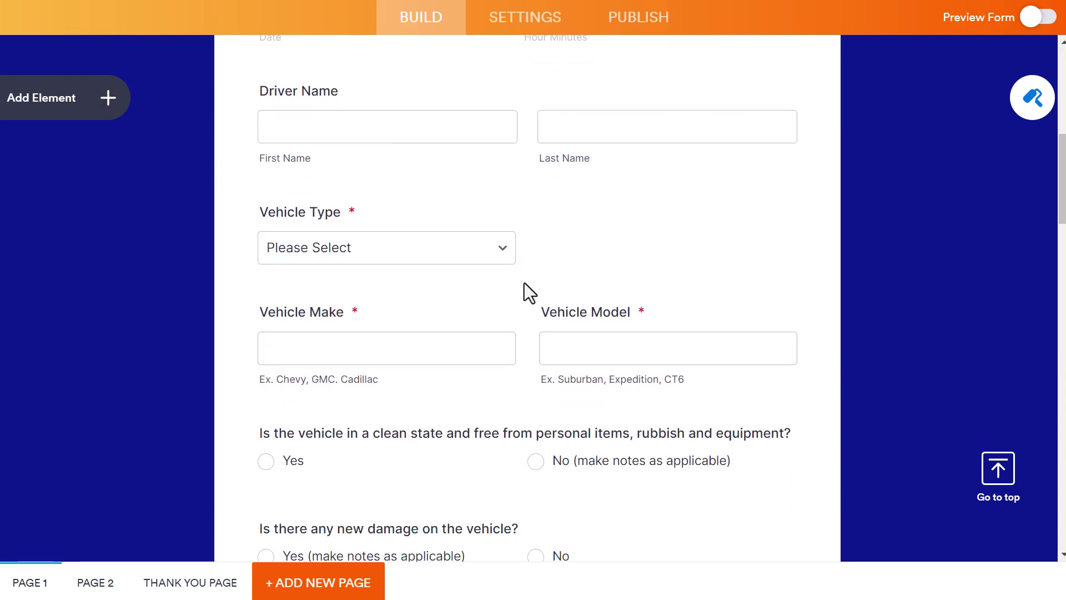
{"action": "scroll", "coordinate": [524, 291], "scroll_direction": "down", "scroll_amount": 3}
{"action": "scroll", "coordinate": [535, 305], "scroll_direction": "down", "scroll_amount": 6}
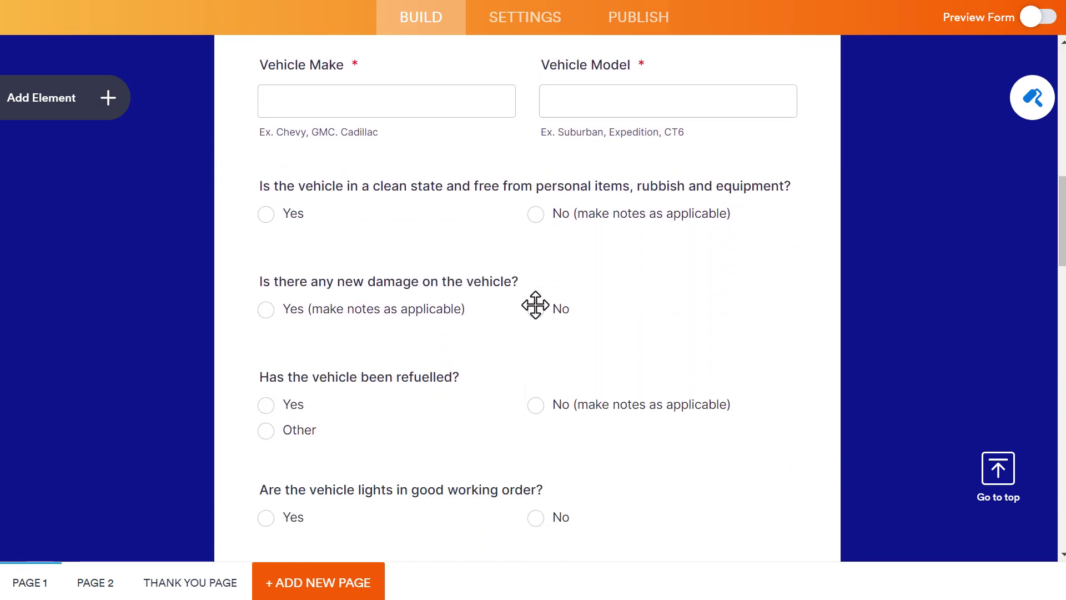
{"action": "scroll", "coordinate": [537, 305], "scroll_direction": "down", "scroll_amount": 6}
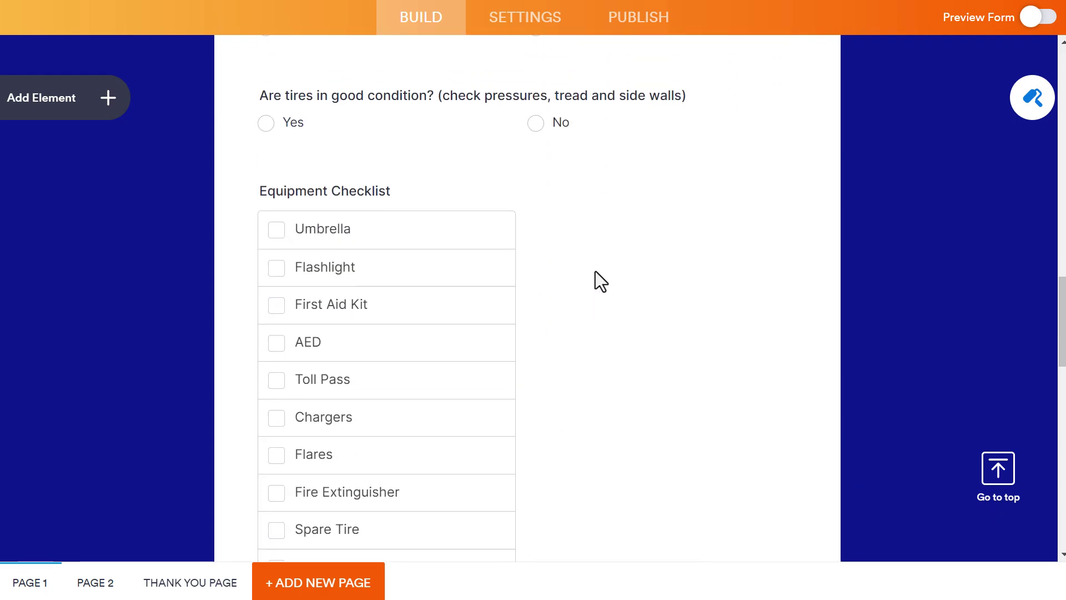
{"action": "scroll", "coordinate": [578, 265], "scroll_direction": "down", "scroll_amount": 2}
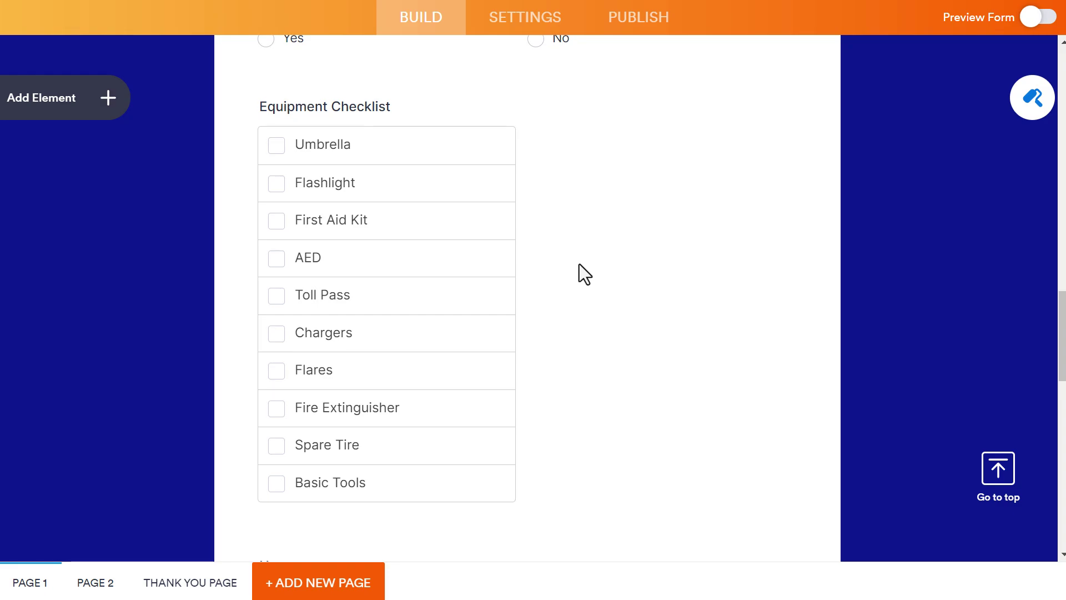
{"action": "scroll", "coordinate": [499, 316], "scroll_direction": "down", "scroll_amount": 6}
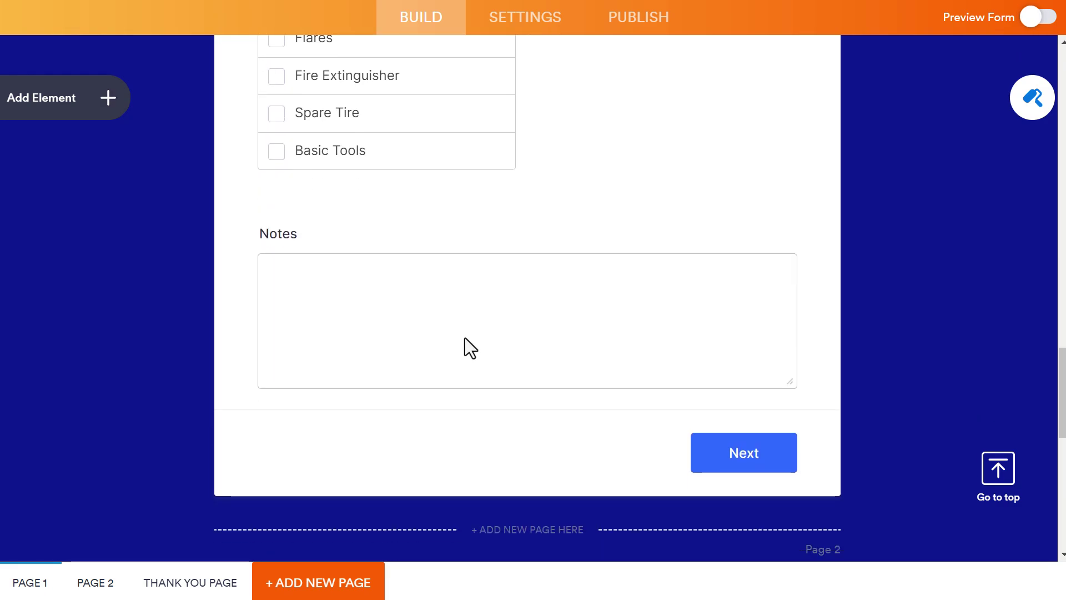
- Review the form's Acknowledgement page with its signature field, and open the form's Thank You page to examine it
{"action": "scroll", "coordinate": [466, 338], "scroll_direction": "down", "scroll_amount": 6}
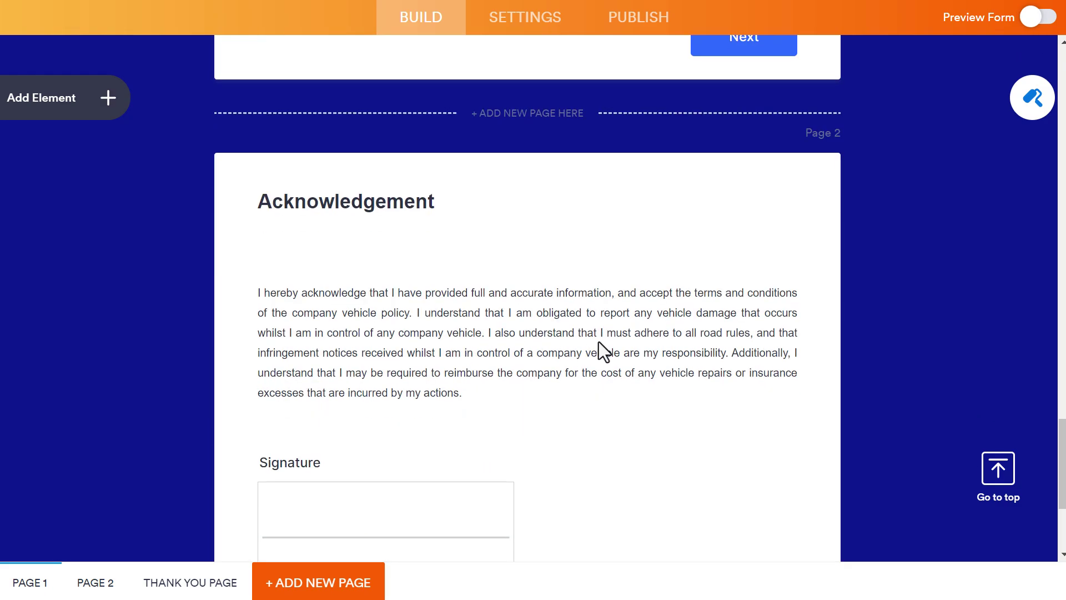
{"action": "scroll", "coordinate": [598, 342], "scroll_direction": "down", "scroll_amount": 3}
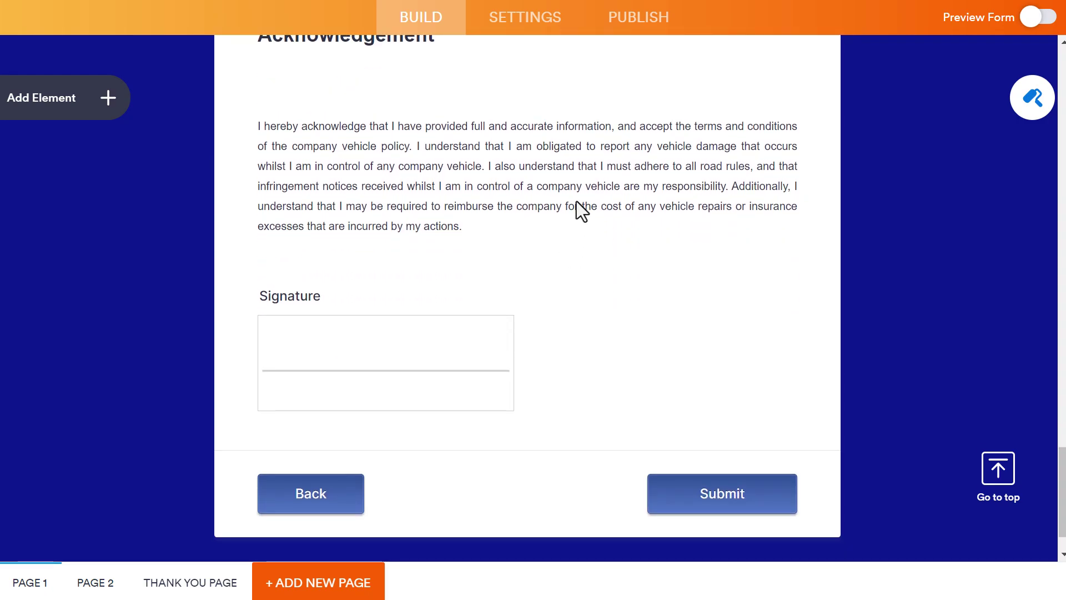
{"action": "scroll", "coordinate": [450, 458], "scroll_direction": "down", "scroll_amount": 1}
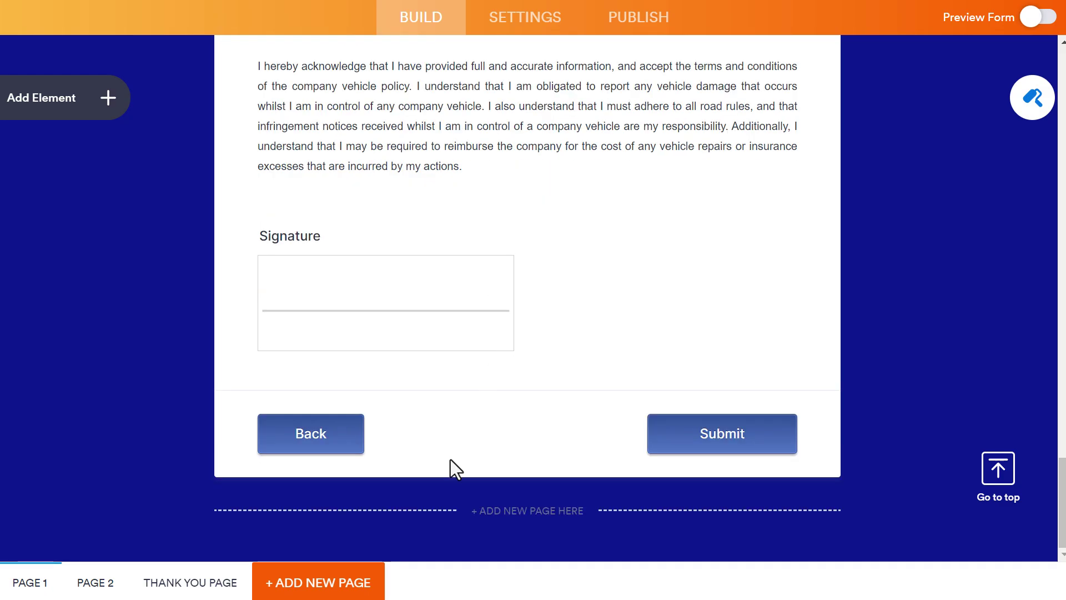
{"action": "left_click", "coordinate": [169, 587]}
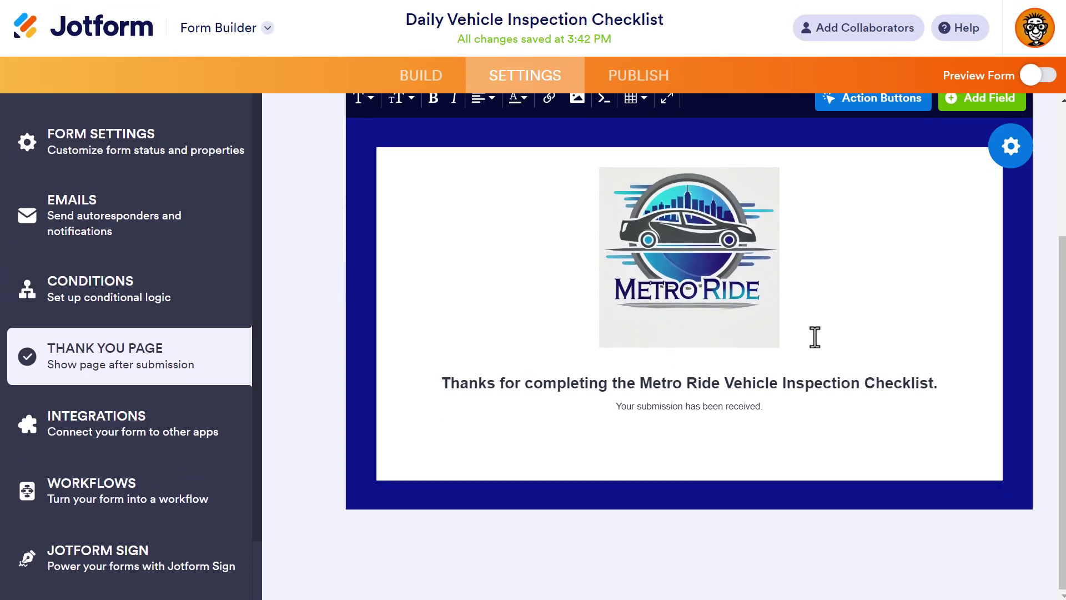
{"action": "scroll", "coordinate": [815, 337], "scroll_direction": "up", "scroll_amount": 1}
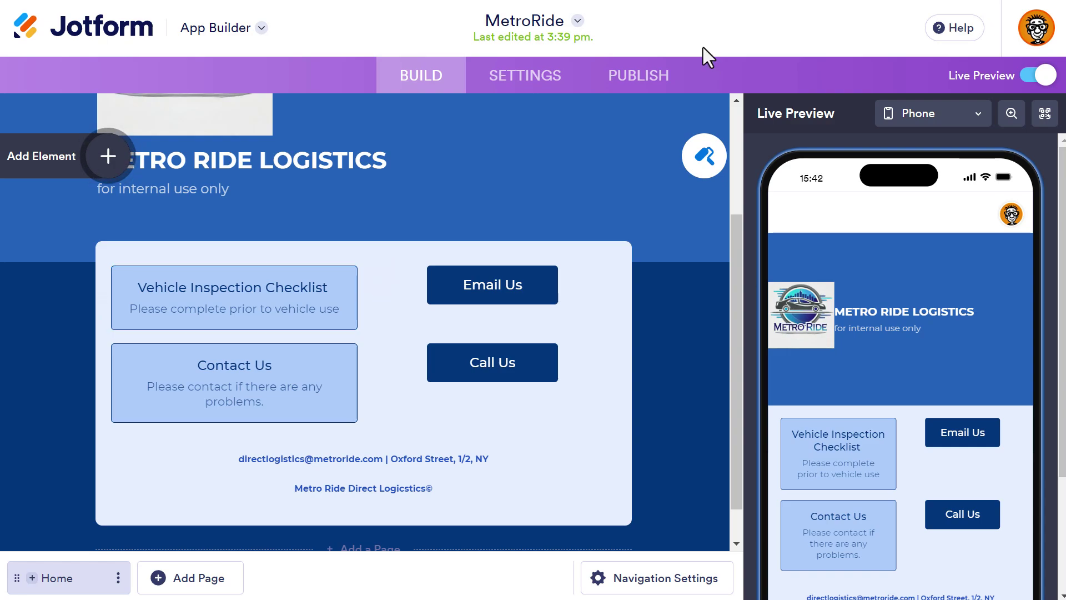
- Open the MetroRide app's general settings and examine the App Status choices and the remaining options down to Prevent Cloning
{"action": "left_click", "coordinate": [543, 89]}
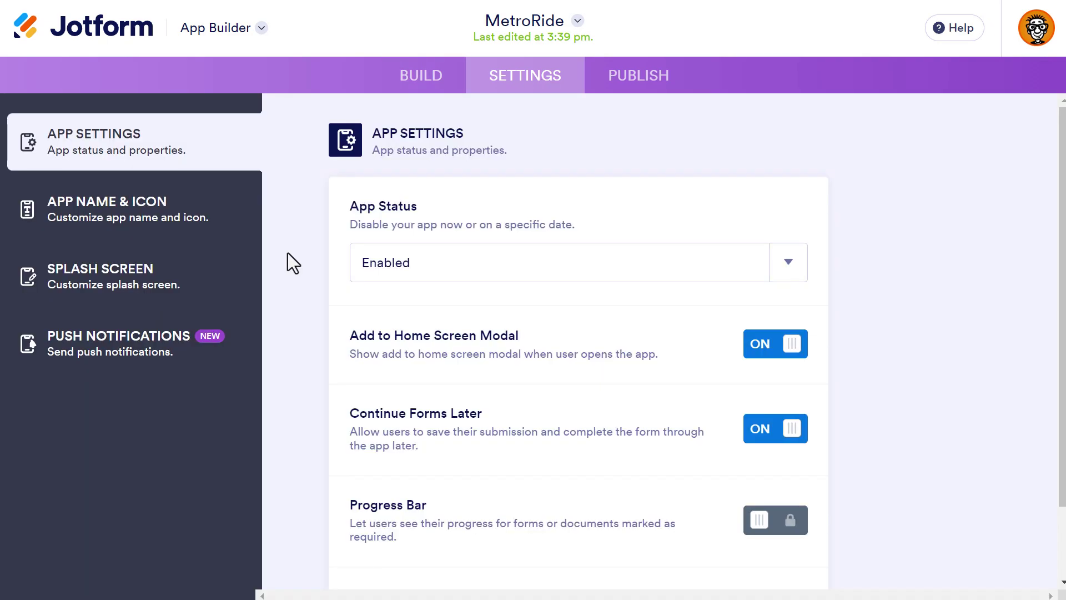
{"action": "scroll", "coordinate": [343, 299], "scroll_direction": "down", "scroll_amount": 2}
{"action": "scroll", "coordinate": [343, 300], "scroll_direction": "up", "scroll_amount": 2}
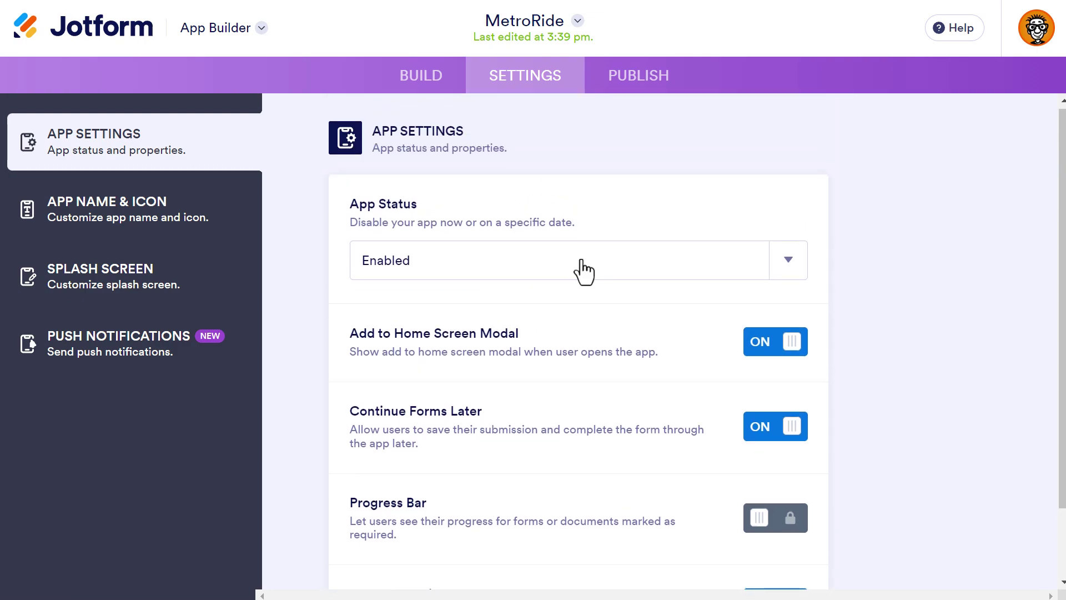
{"action": "left_click", "coordinate": [582, 270]}
{"action": "left_click", "coordinate": [582, 269]}
{"action": "scroll", "coordinate": [578, 365], "scroll_direction": "down", "scroll_amount": 2}
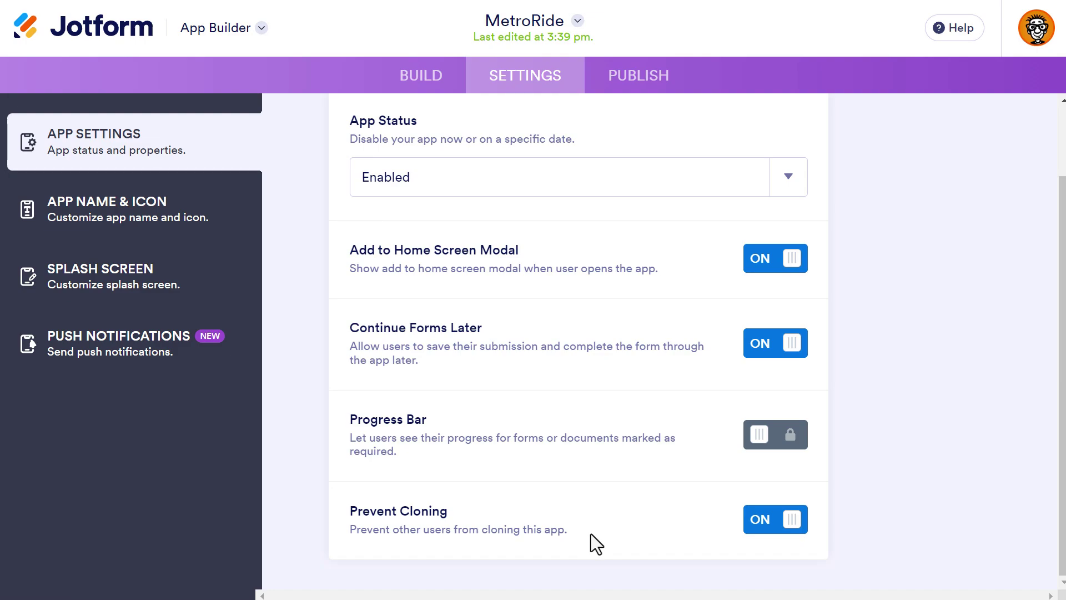
- Open the App Name & Icon settings and inspect the app name and home screen icon preview
{"action": "left_click", "coordinate": [160, 227]}
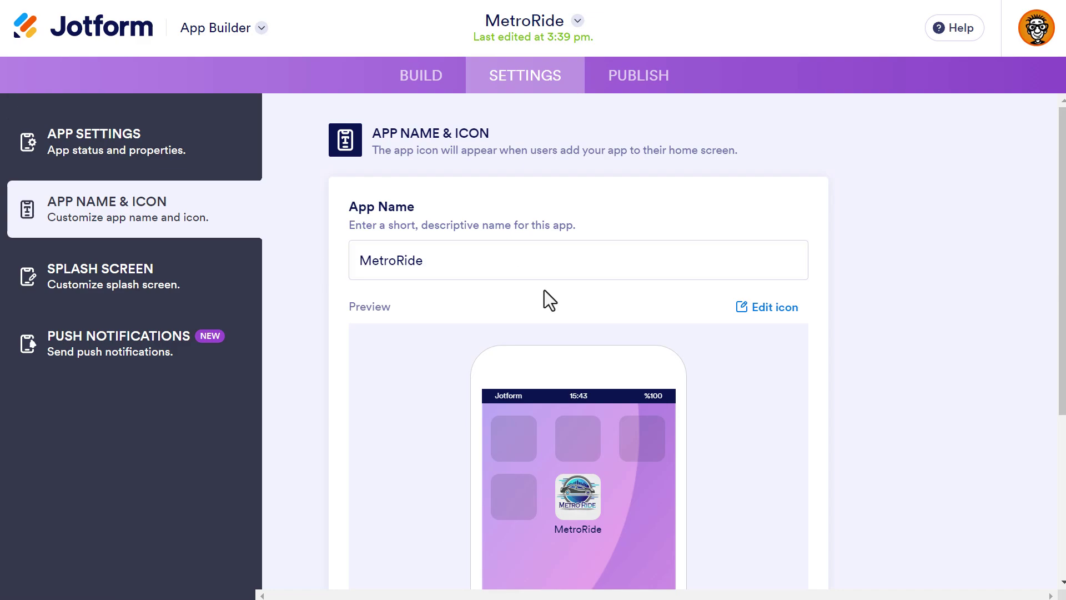
{"action": "scroll", "coordinate": [552, 290], "scroll_direction": "down", "scroll_amount": 1}
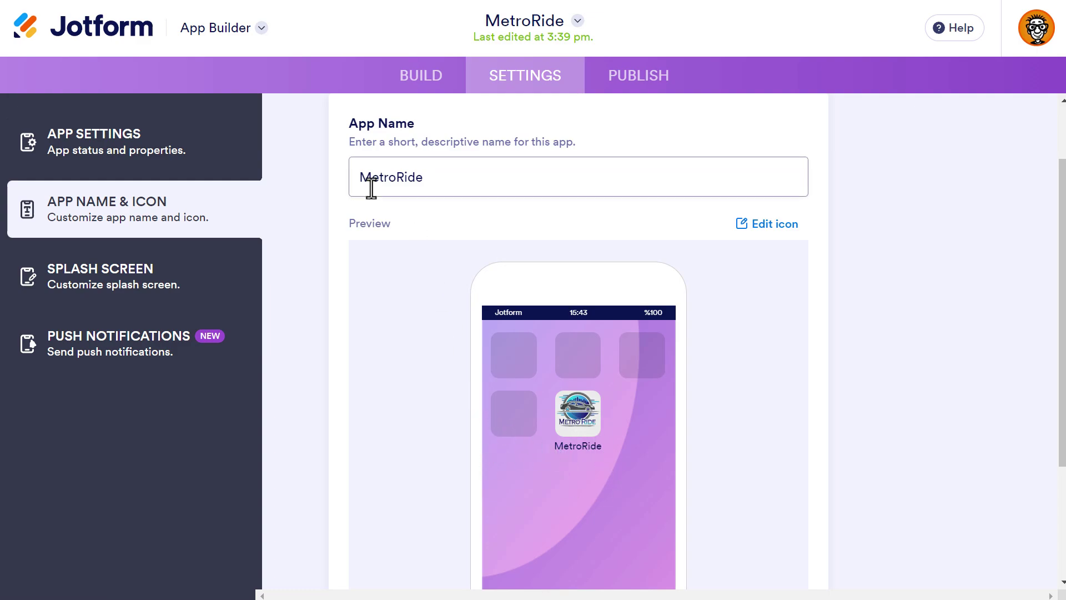
{"action": "scroll", "coordinate": [512, 185], "scroll_direction": "up", "scroll_amount": 1}
{"action": "scroll", "coordinate": [512, 189], "scroll_direction": "down", "scroll_amount": 1}
- Open the Splash Screen settings and inspect the splash screen preview
{"action": "left_click", "coordinate": [183, 292]}
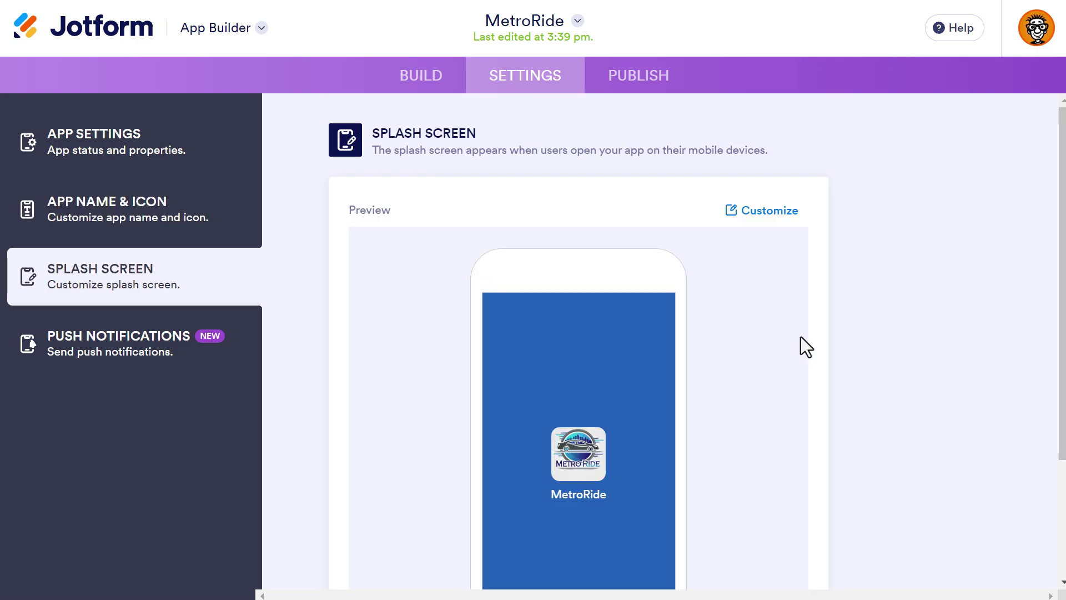
{"action": "scroll", "coordinate": [748, 368], "scroll_direction": "down", "scroll_amount": 1}
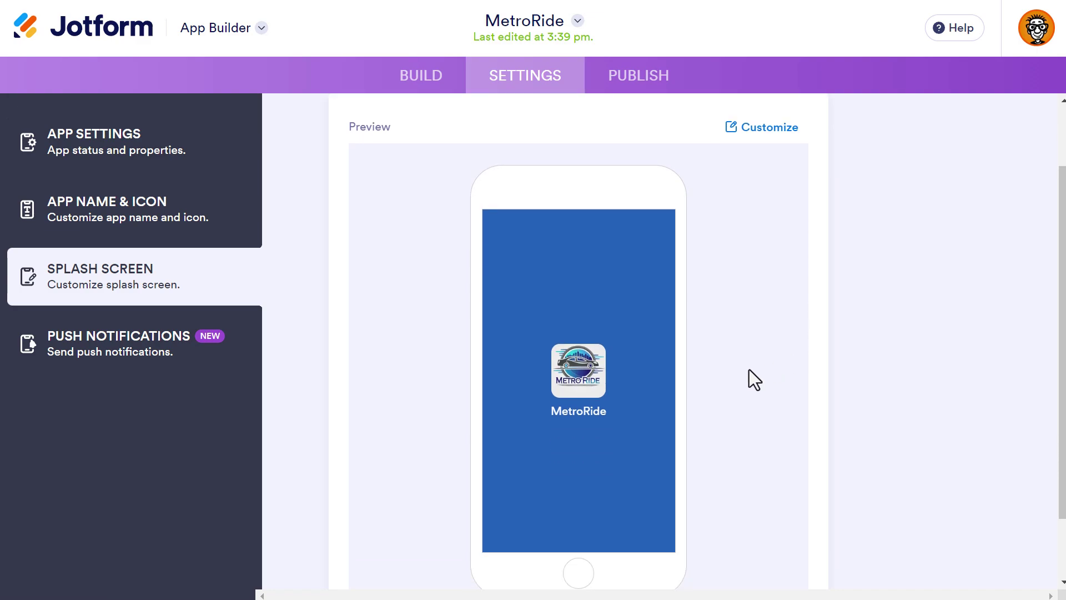
{"action": "scroll", "coordinate": [632, 431], "scroll_direction": "up", "scroll_amount": 1}
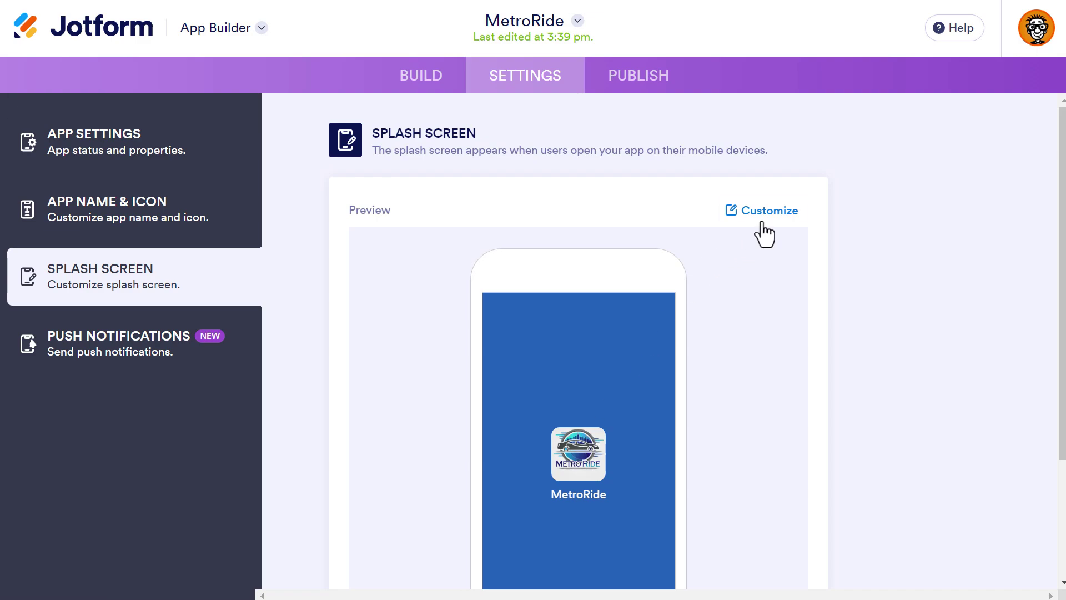
- Enable push notifications for the app and save the permission request with its default "Stay Updated!" title and content
{"action": "left_click", "coordinate": [146, 350]}
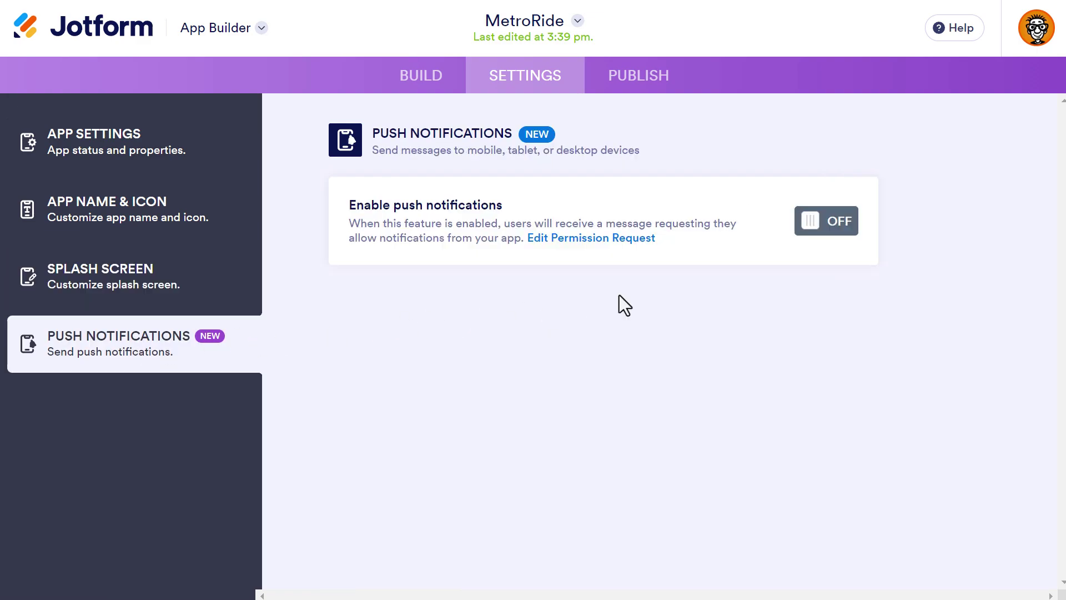
{"action": "left_click", "coordinate": [852, 227]}
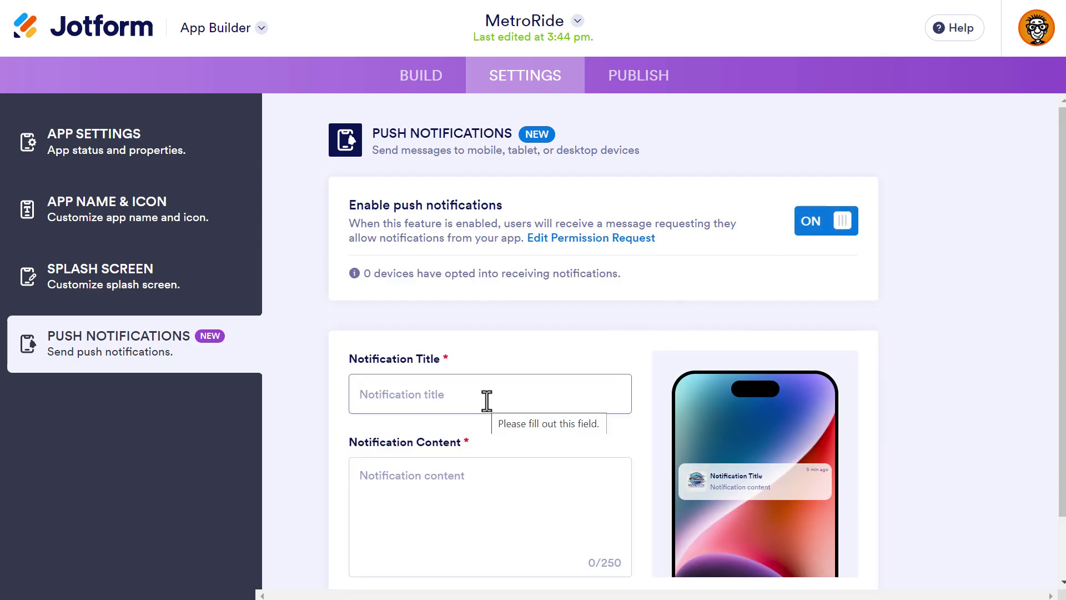
{"action": "scroll", "coordinate": [487, 401], "scroll_direction": "down", "scroll_amount": 2}
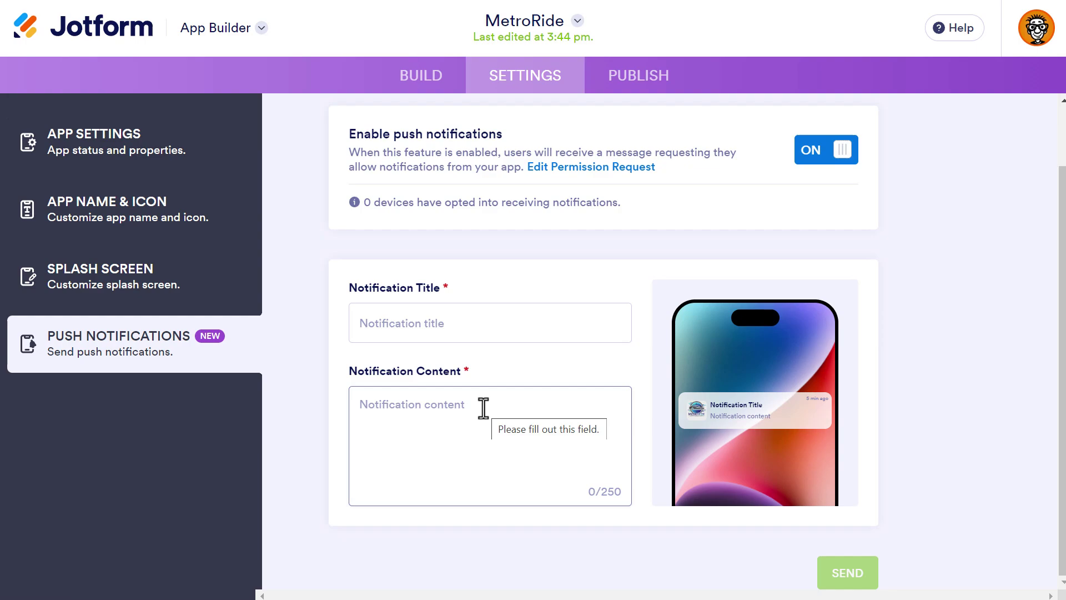
{"action": "scroll", "coordinate": [625, 275], "scroll_direction": "up", "scroll_amount": 2}
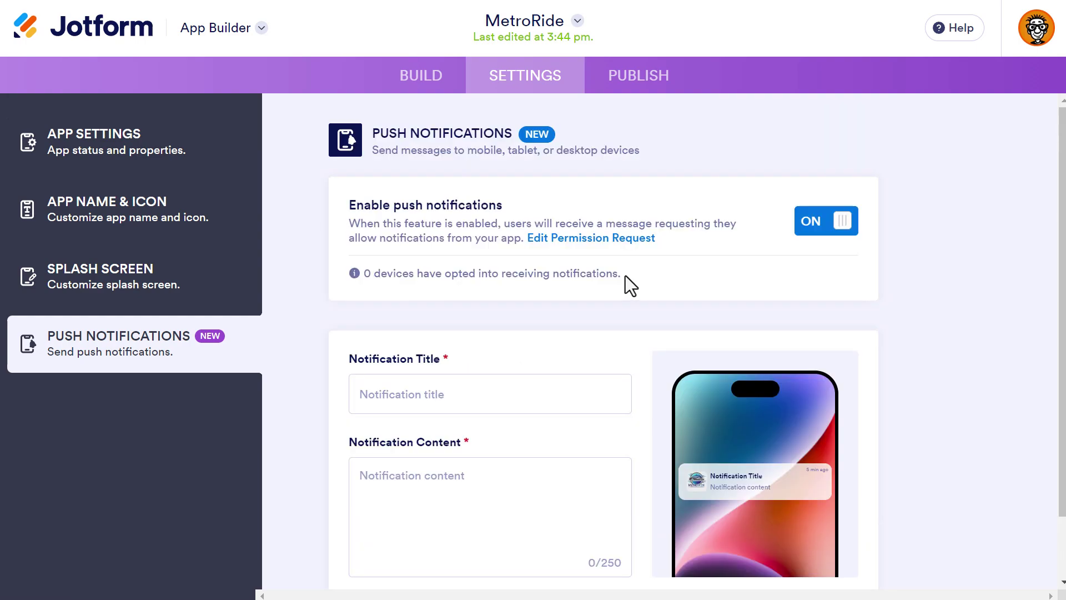
{"action": "left_click", "coordinate": [580, 240]}
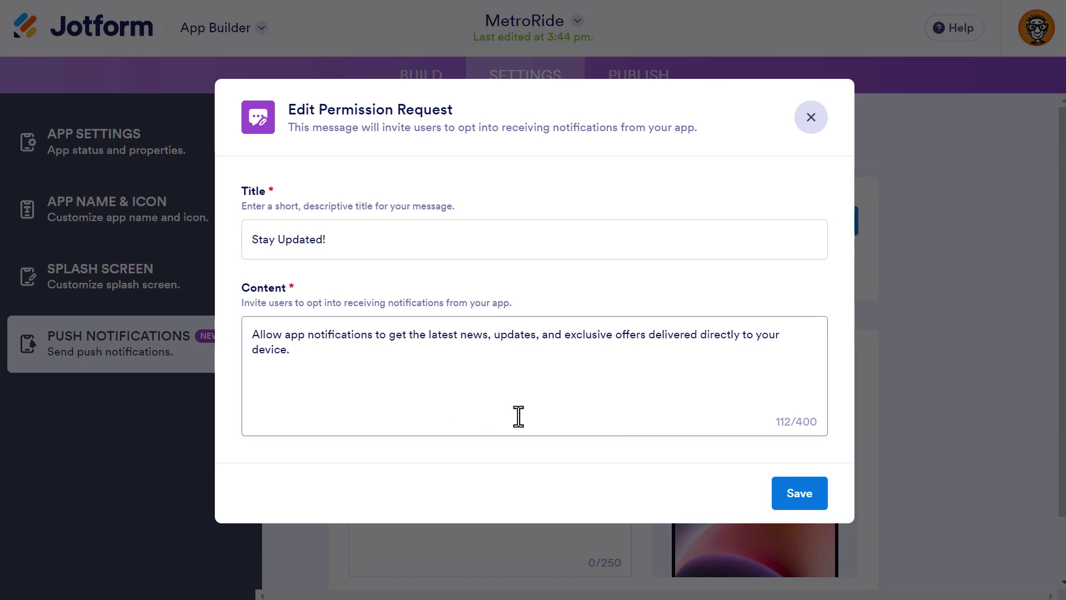
{"action": "left_click", "coordinate": [813, 496]}
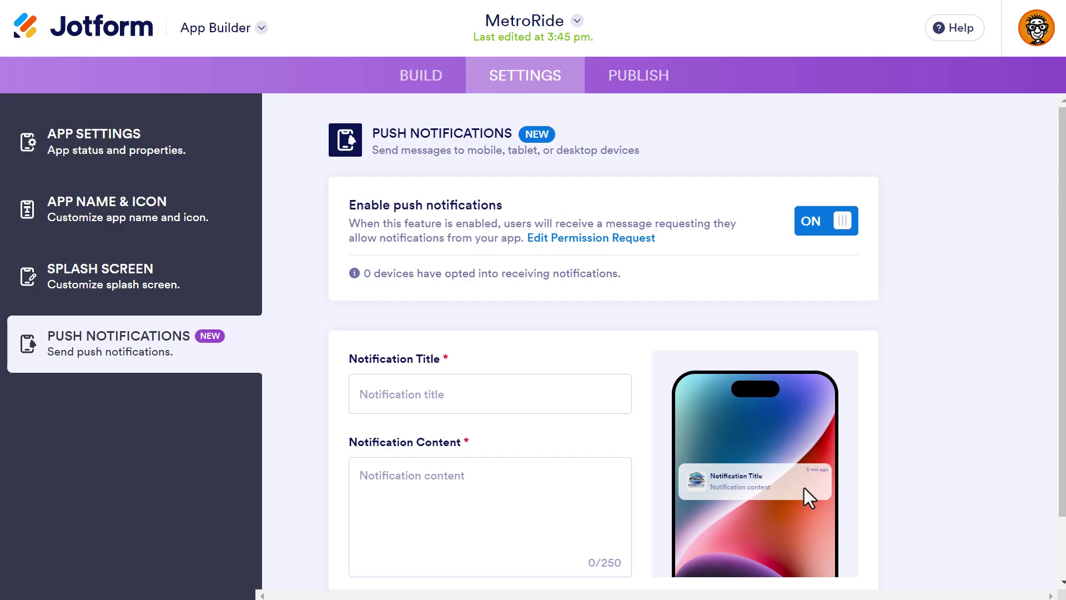
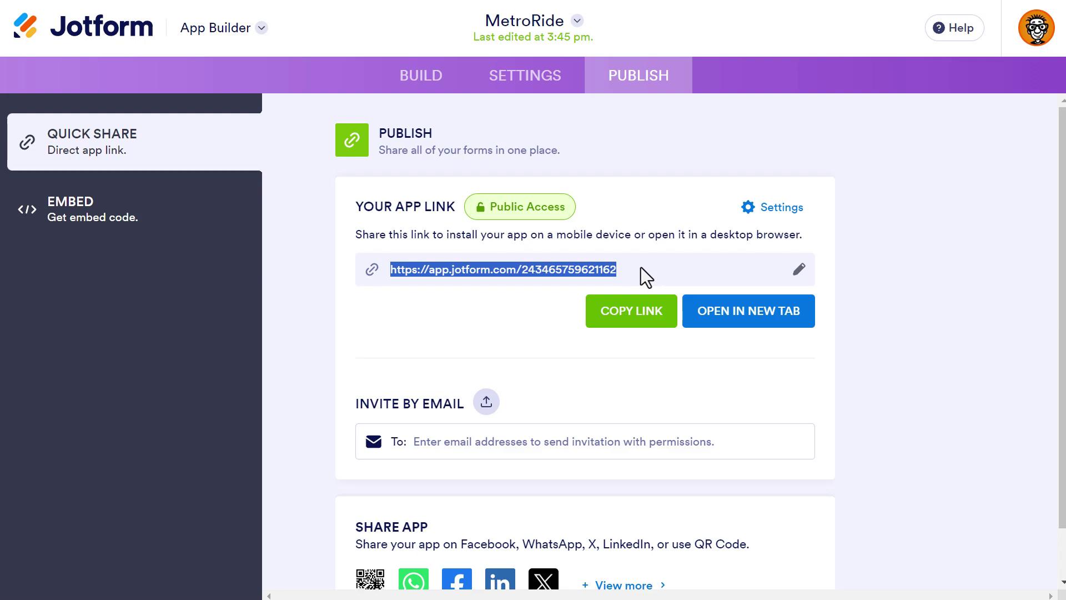
- Review the app's direct link, email invitation and full list of sharing channels, and return to the main publishing page
{"action": "left_click", "coordinate": [494, 330]}
{"action": "scroll", "coordinate": [512, 334], "scroll_direction": "down", "scroll_amount": 1}
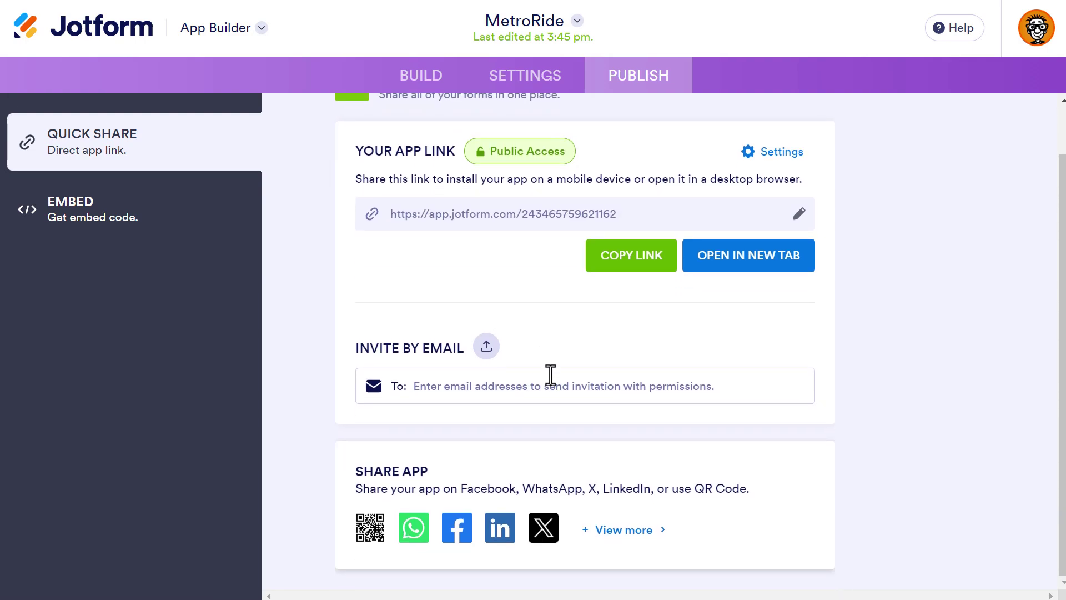
{"action": "left_click", "coordinate": [633, 532]}
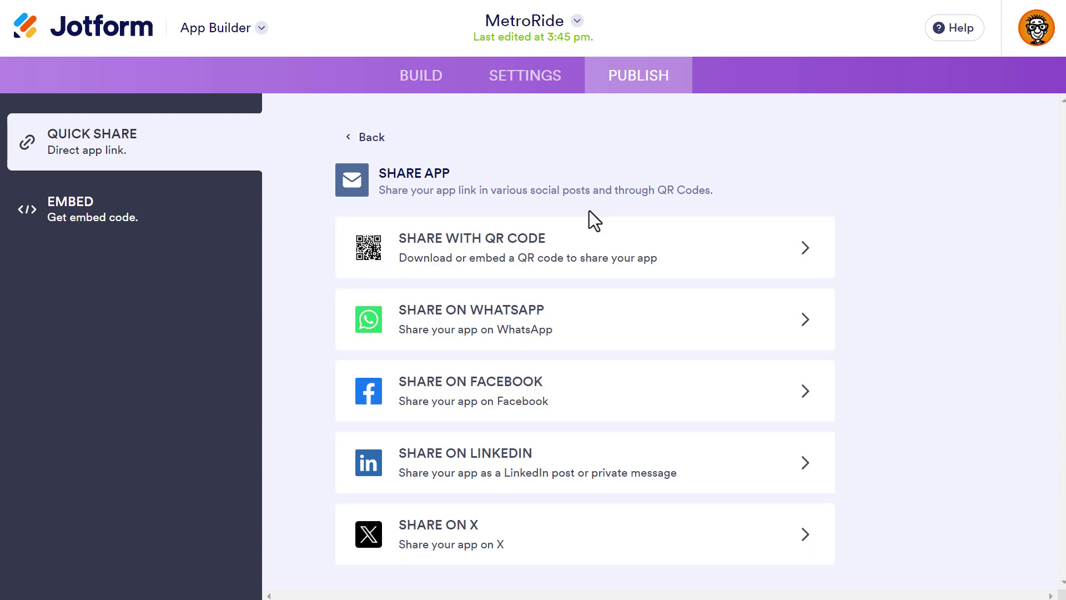
{"action": "left_click", "coordinate": [375, 148]}
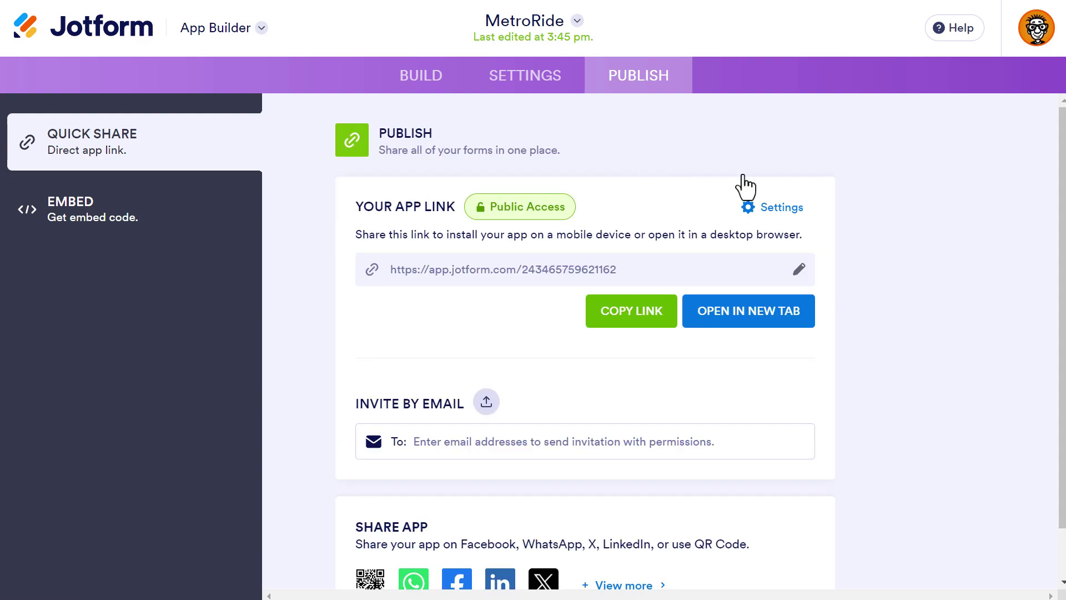
- Try the Private Access and Company Access options in the app link's access settings, and restore Public Access
{"action": "left_click", "coordinate": [776, 209]}
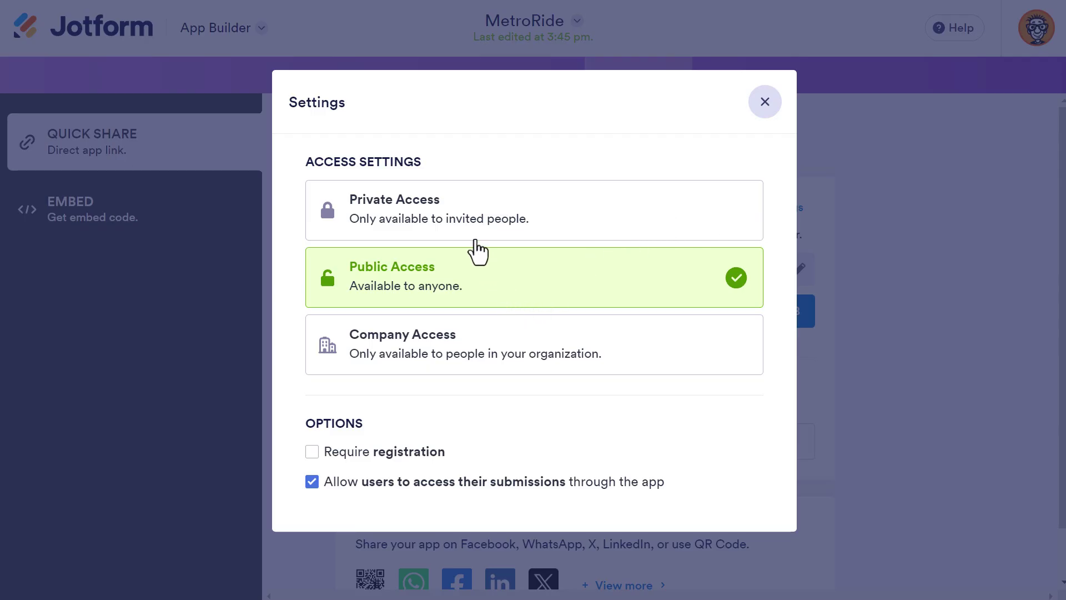
{"action": "left_click", "coordinate": [570, 211]}
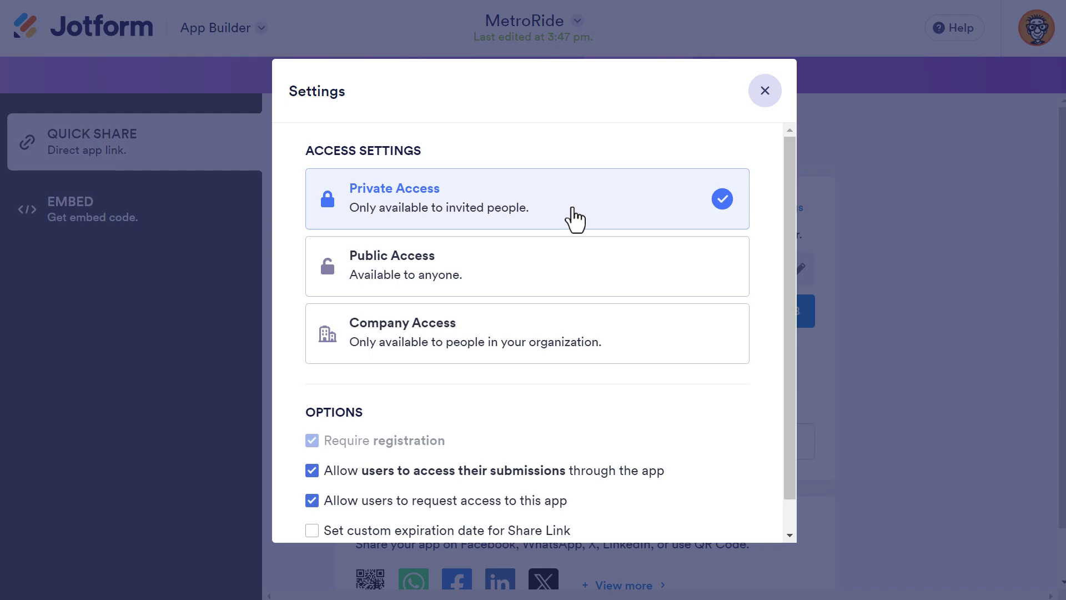
{"action": "scroll", "coordinate": [574, 220], "scroll_direction": "down", "scroll_amount": 1}
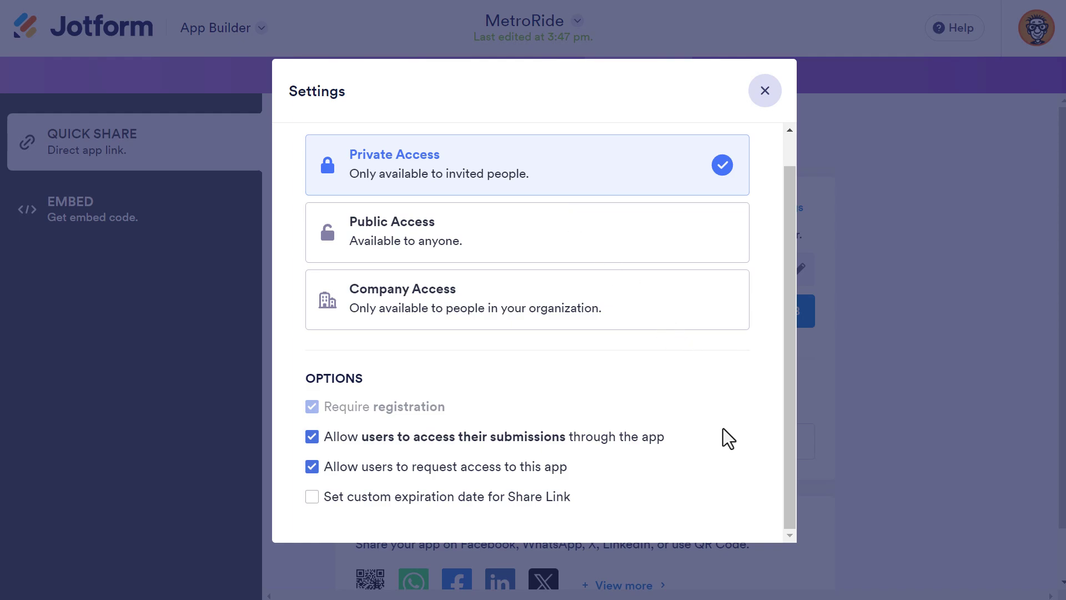
{"action": "left_click", "coordinate": [493, 305]}
{"action": "scroll", "coordinate": [661, 381], "scroll_direction": "down", "scroll_amount": 2}
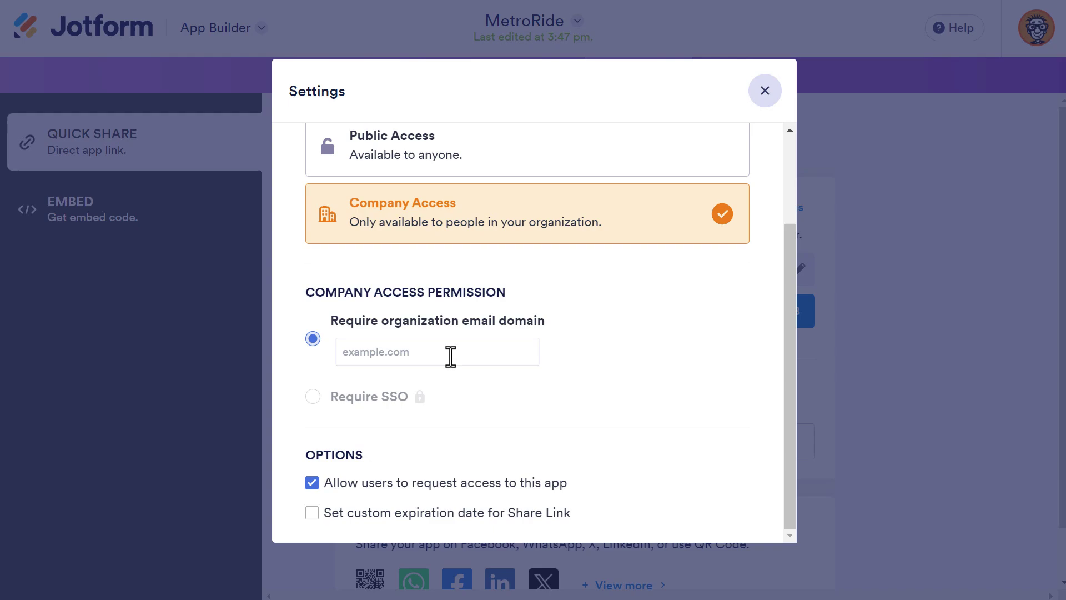
{"action": "scroll", "coordinate": [476, 269], "scroll_direction": "up", "scroll_amount": 3}
{"action": "left_click", "coordinate": [482, 288]}
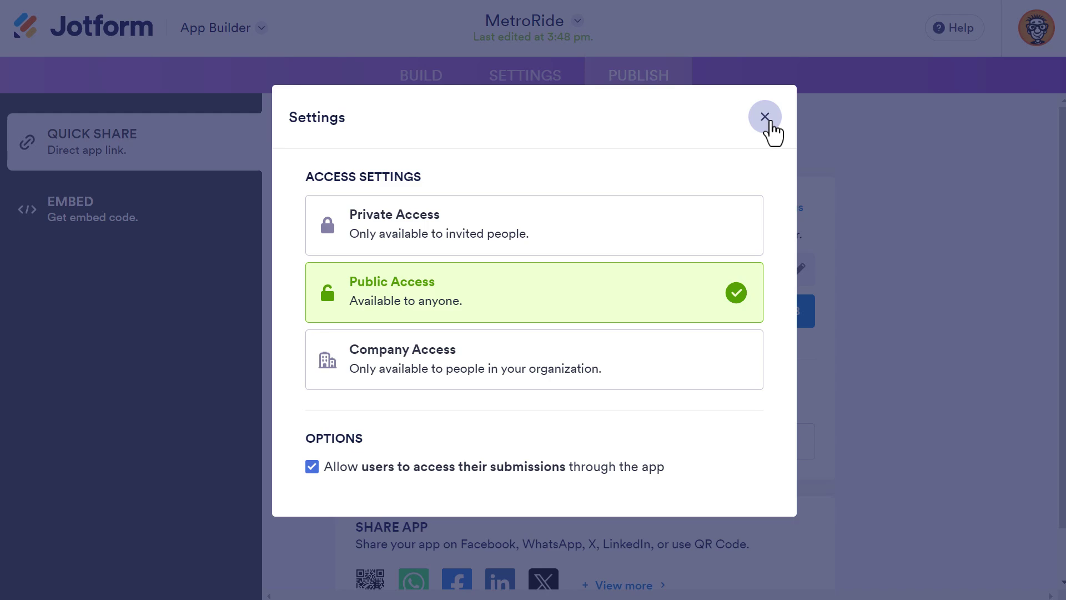
{"action": "left_click", "coordinate": [768, 122]}
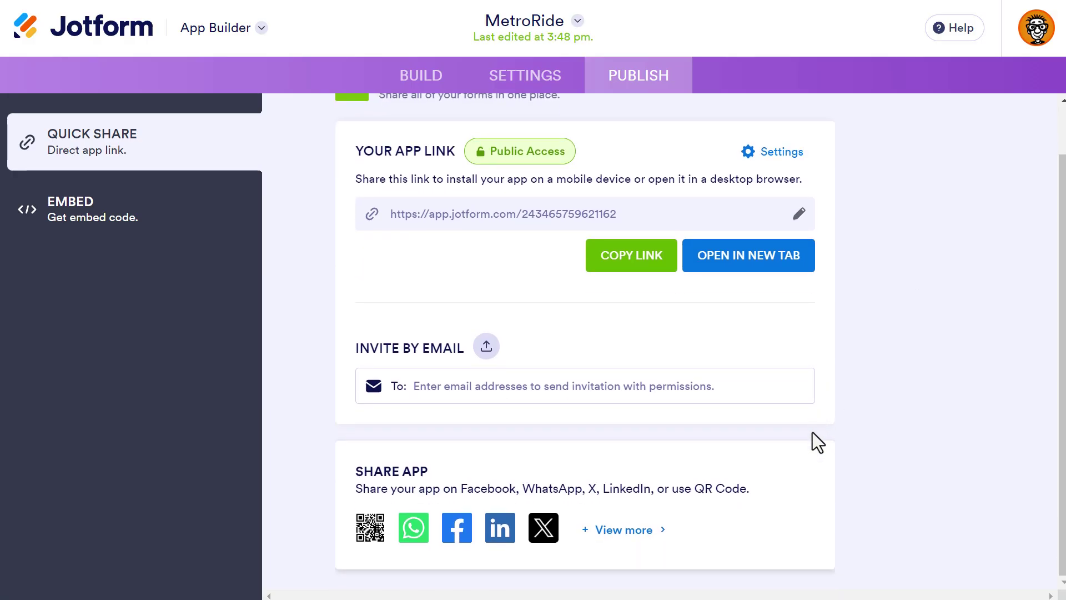
- Open the app's QR code sharing page and allow notifications in the MetroRide app on the phone
{"action": "left_click", "coordinate": [631, 530]}
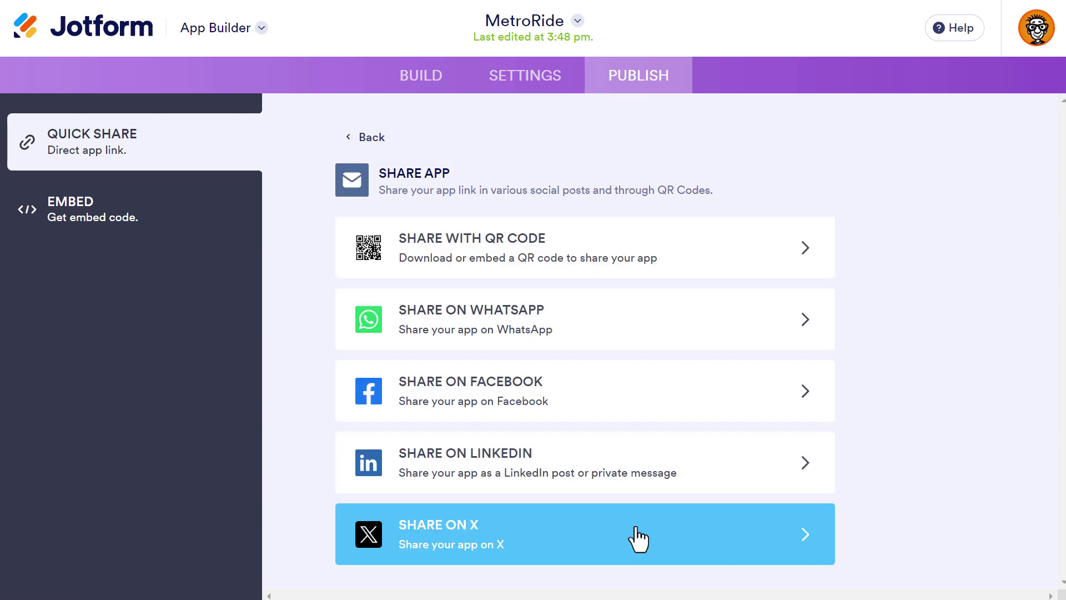
{"action": "left_click", "coordinate": [802, 261]}
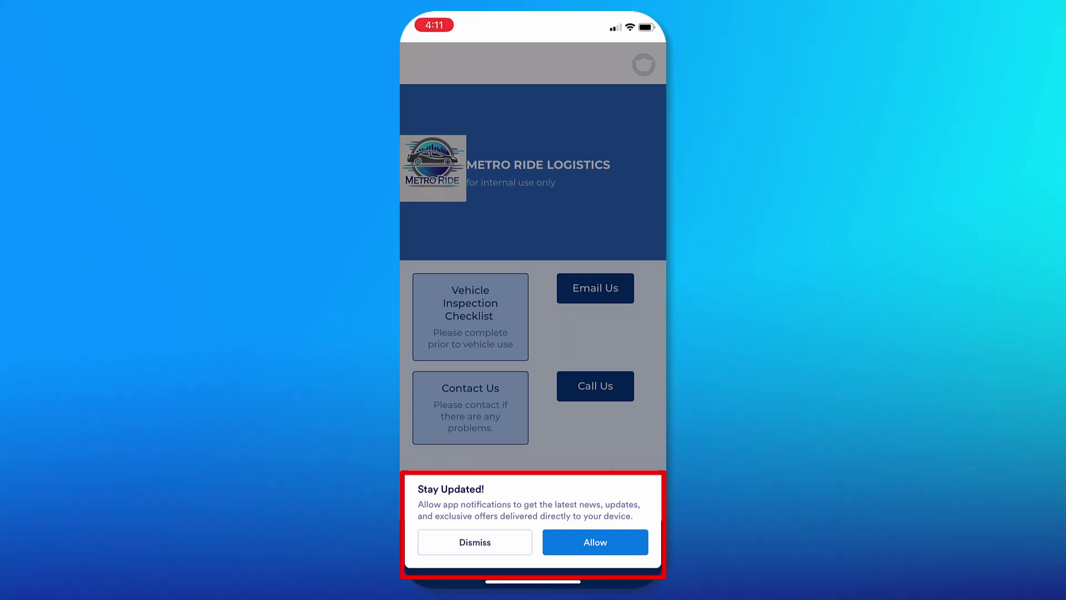
{"action": "left_click", "coordinate": [595, 542]}
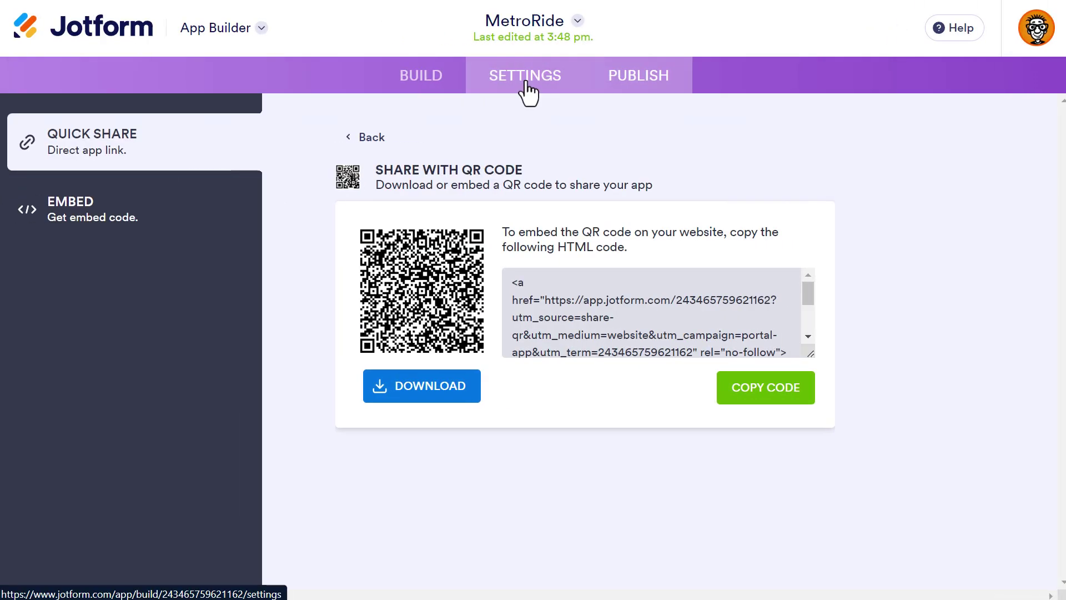
- In the app's push notification settings, set the notification title to "Hey! You Items in the Checklist"
{"action": "left_click", "coordinate": [525, 89]}
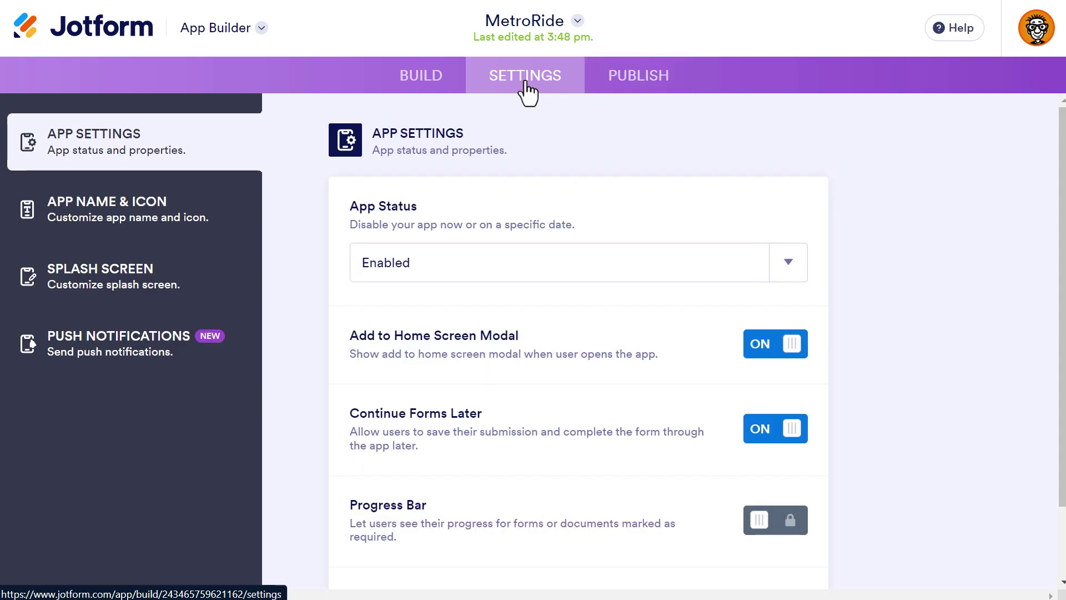
{"action": "left_click", "coordinate": [150, 361]}
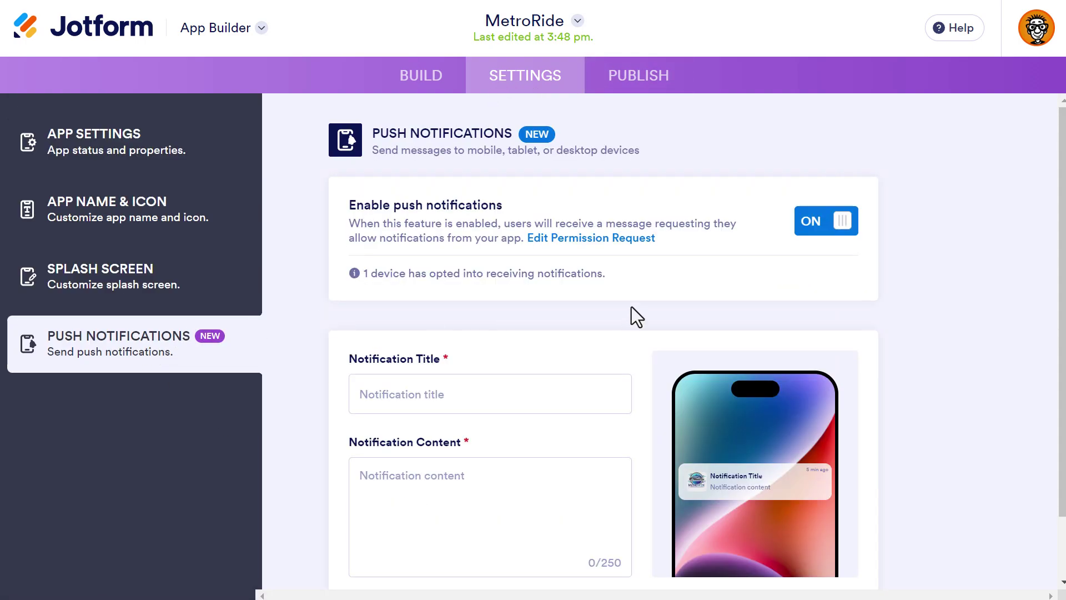
{"action": "scroll", "coordinate": [631, 307], "scroll_direction": "down", "scroll_amount": 2}
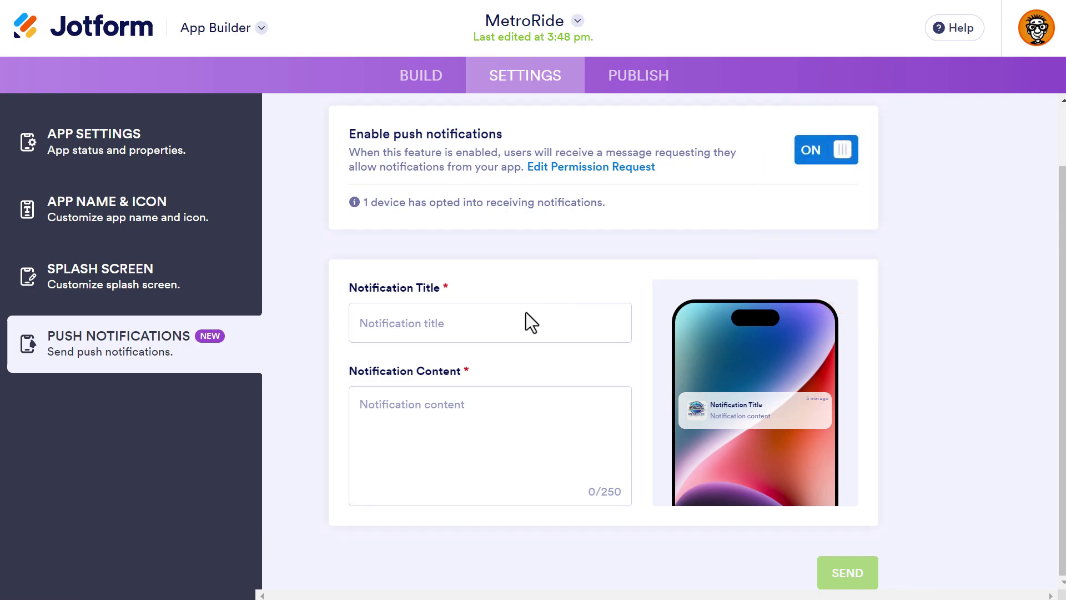
{"action": "left_click", "coordinate": [502, 326]}
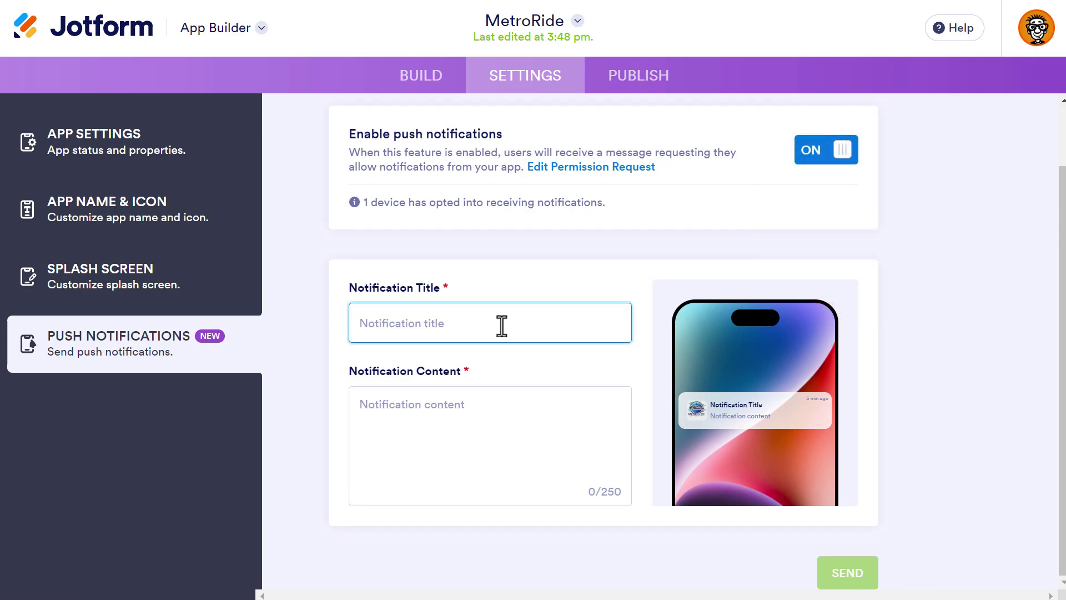
{"action": "type", "text": "Hey! You I"}
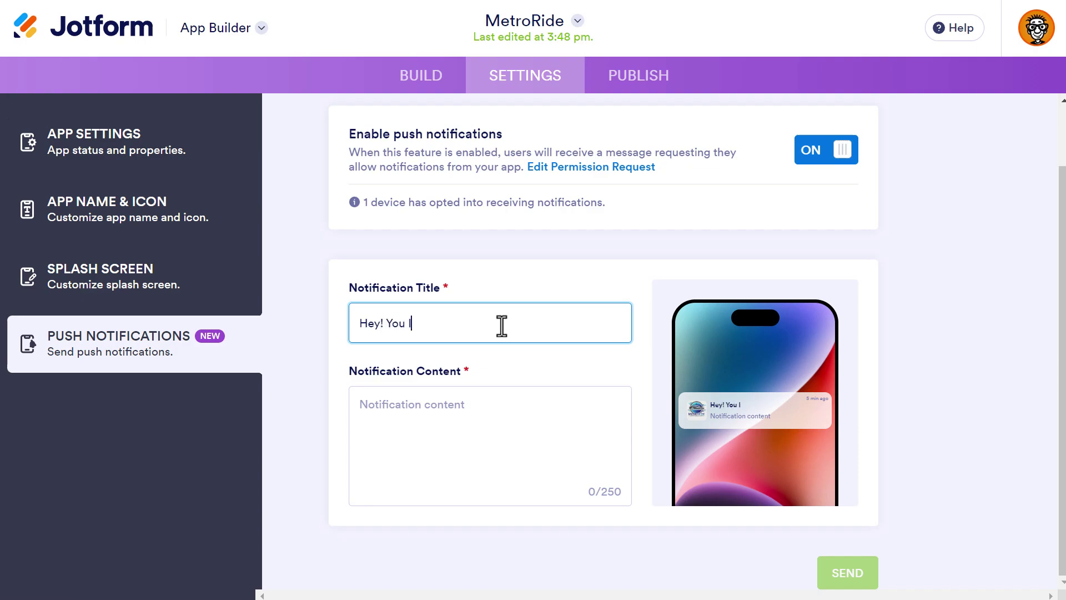
{"action": "type", "text": "tems in the Checklist"}
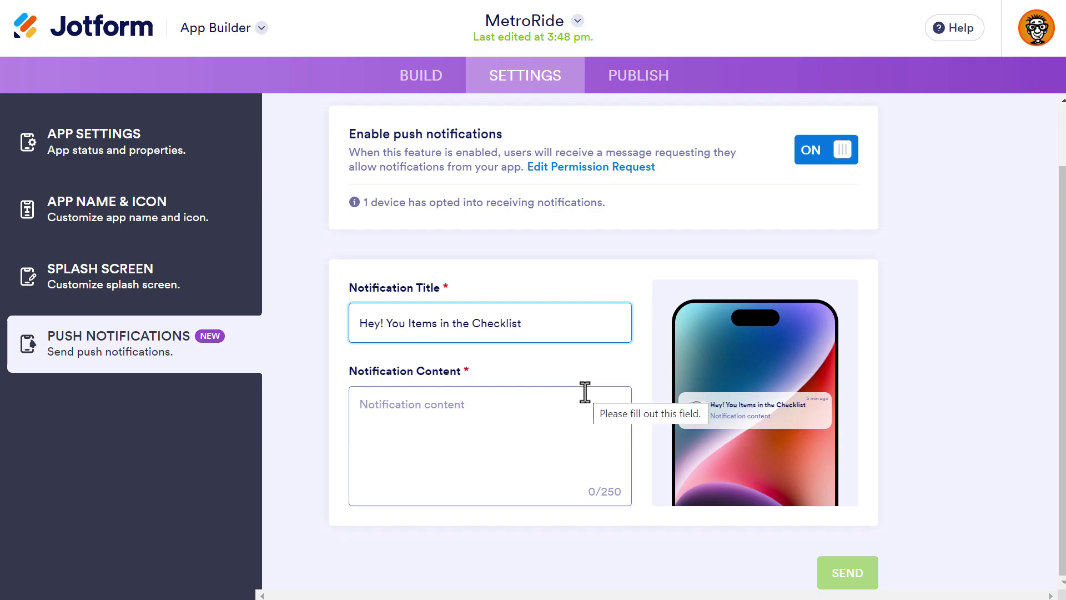
- Set the notification content to "Check out the latest vehicle equipment checklist as we have added new items."
{"action": "left_click", "coordinate": [442, 406]}
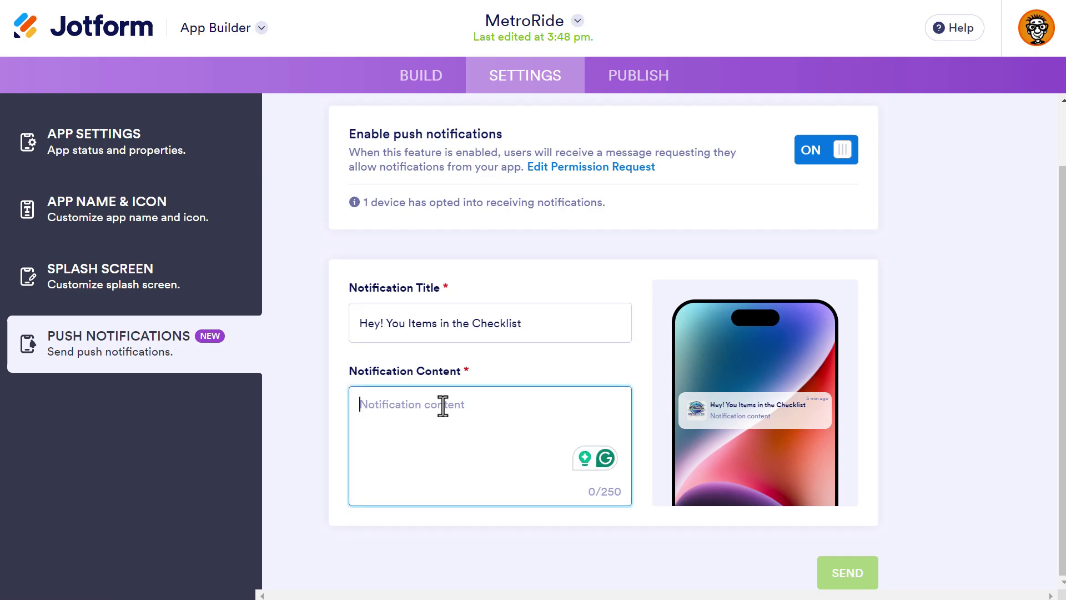
{"action": "type", "text": "Check out the latest vehicle ch"}
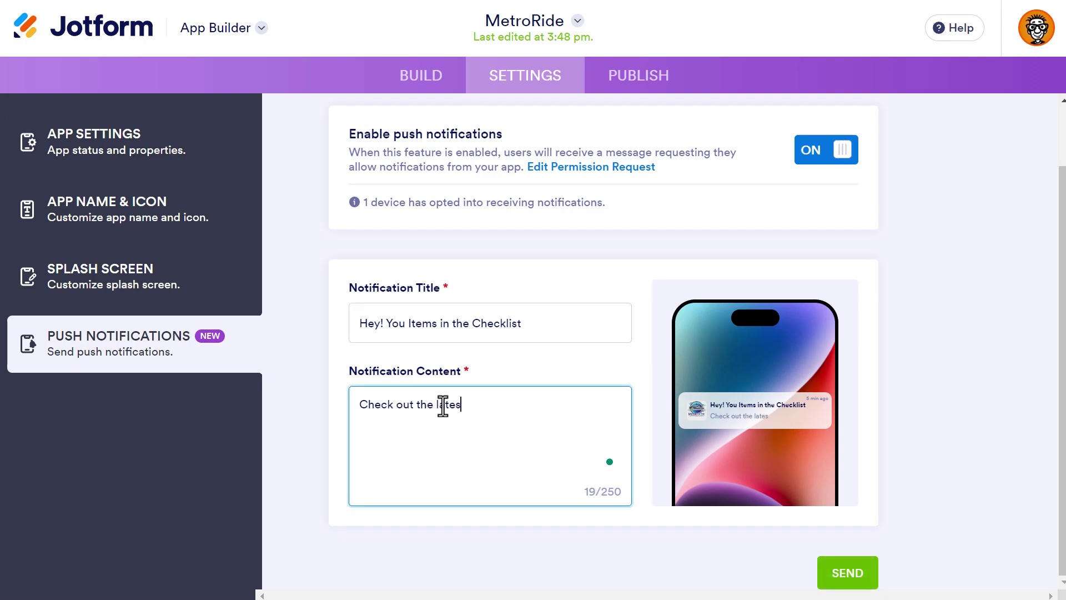
{"action": "key", "text": "BackSpace"}
{"action": "key", "text": "BackSpace"}
{"action": "type", "text": "equipment checklist as we have adde"}
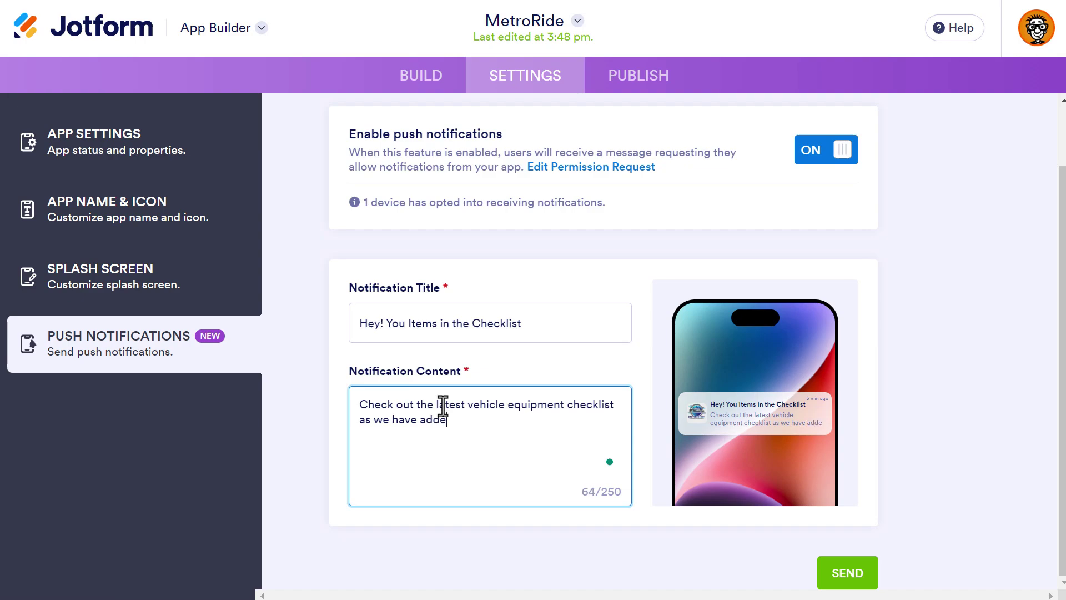
{"action": "type", "text": "d new items."}
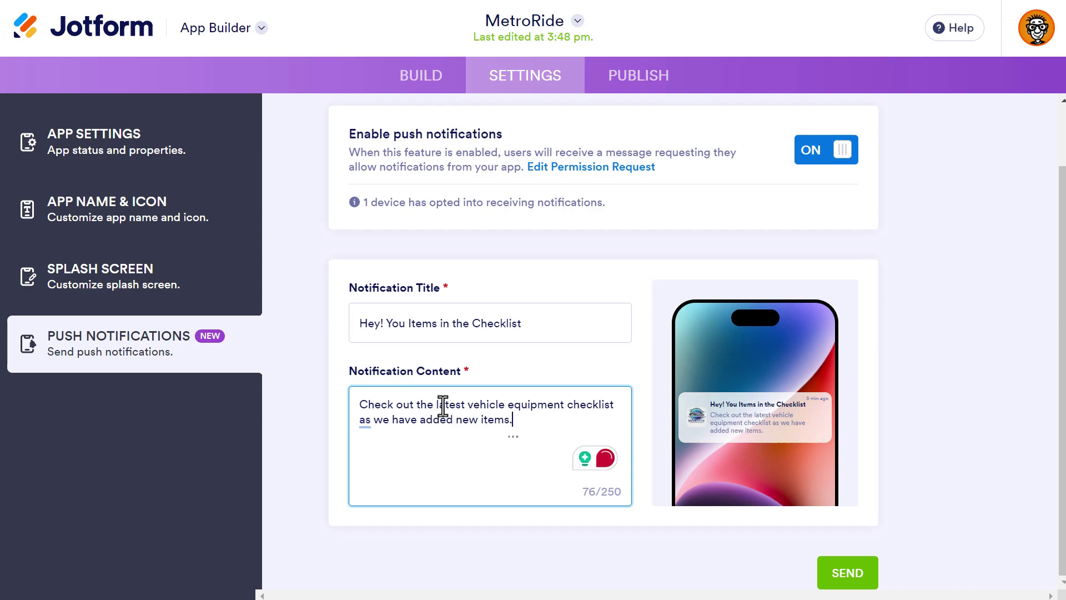